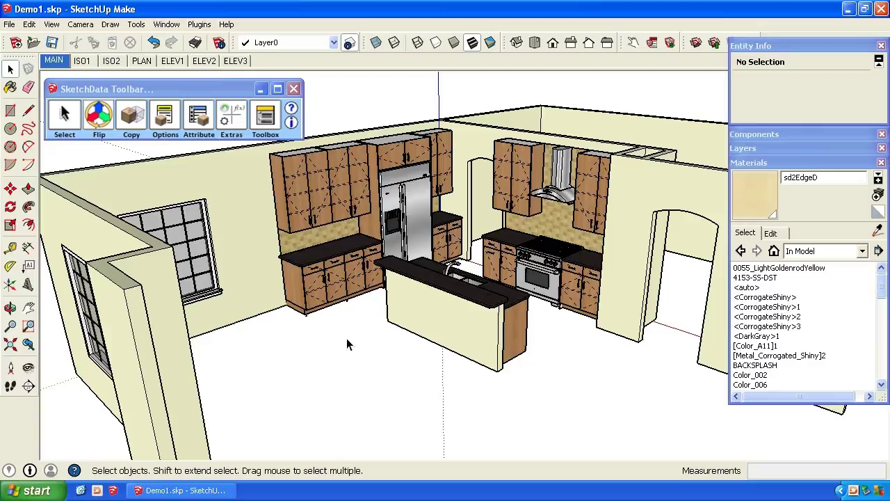
Step: Cycle through the ISO1, ISO2 and PLAN scenes, ending on the ELEV1 cabinet elevation
{"action": "left_click", "coordinate": [82, 63]}
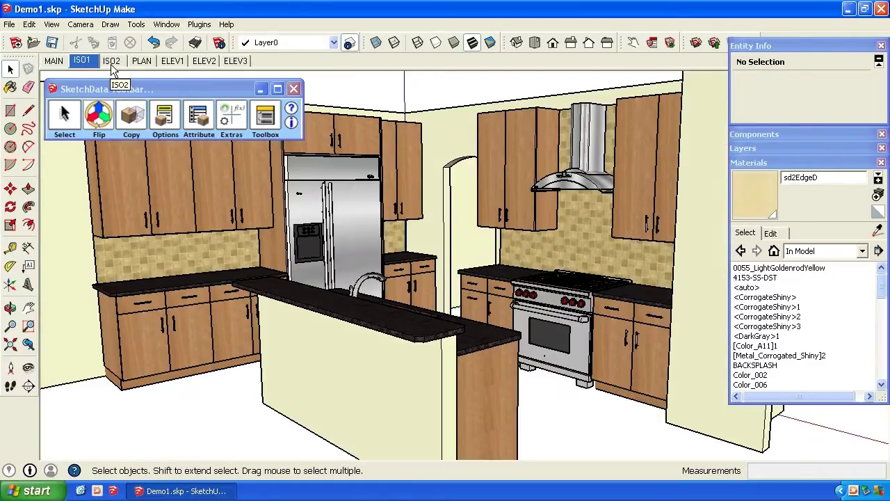
{"action": "left_click", "coordinate": [111, 61]}
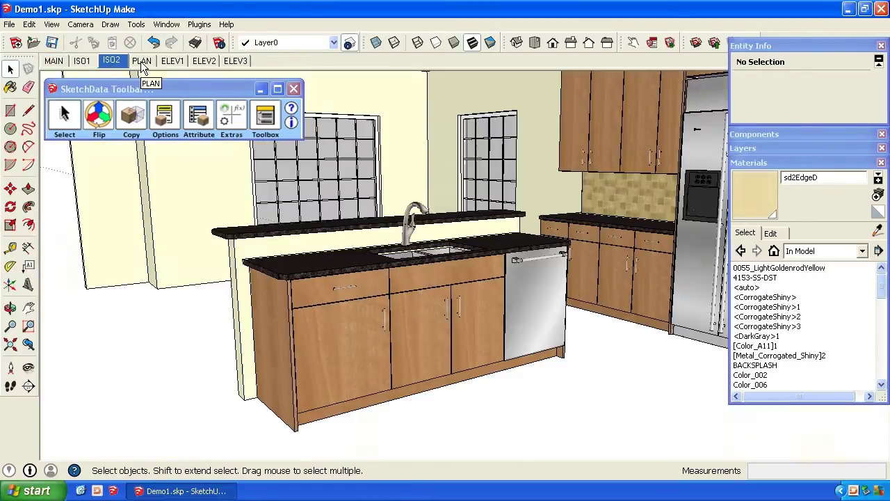
{"action": "left_click", "coordinate": [141, 61]}
{"action": "left_click", "coordinate": [172, 61]}
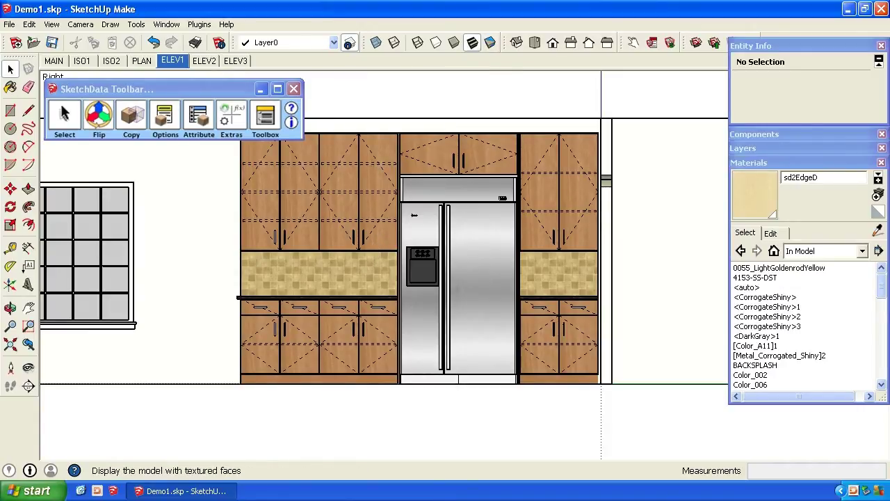
Step: In Hidden Line style, set KIT-W4's Number of Shelf(s) from 2 to 3 and apply
{"action": "left_click", "coordinate": [436, 43]}
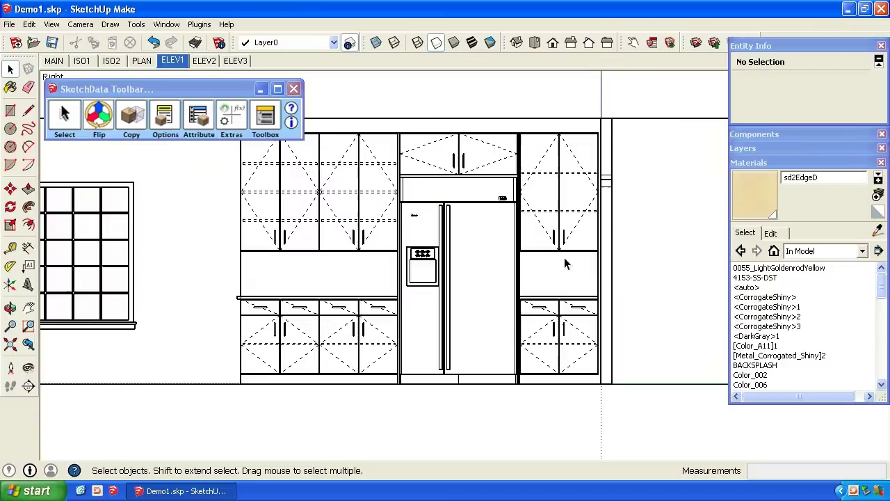
{"action": "left_click", "coordinate": [557, 227]}
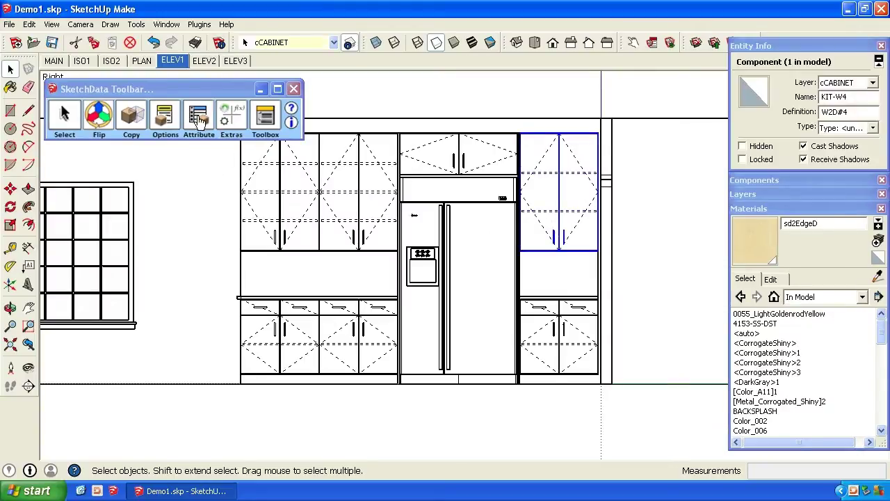
{"action": "left_click", "coordinate": [199, 119]}
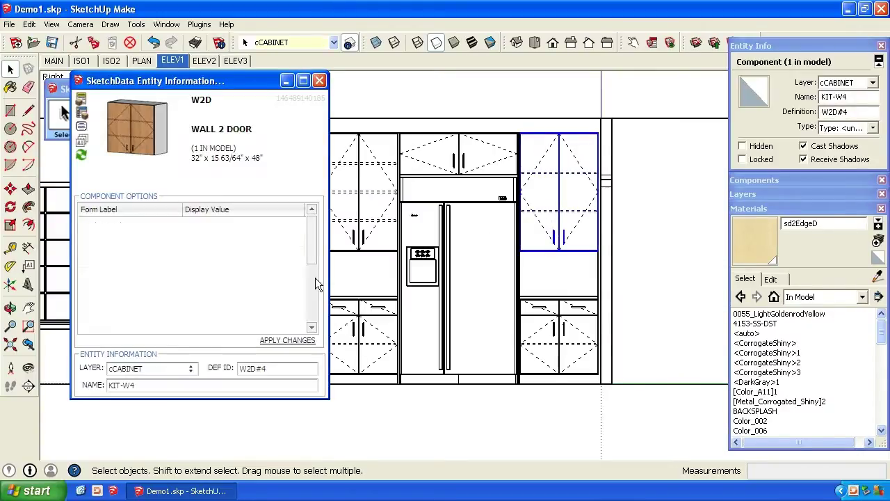
{"action": "left_click", "coordinate": [314, 282]}
{"action": "left_click", "coordinate": [208, 246]}
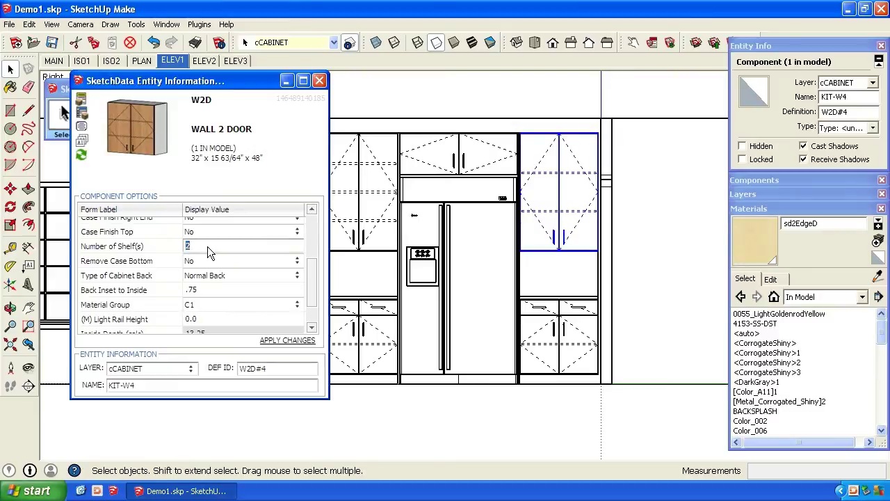
{"action": "type", "text": "3"}
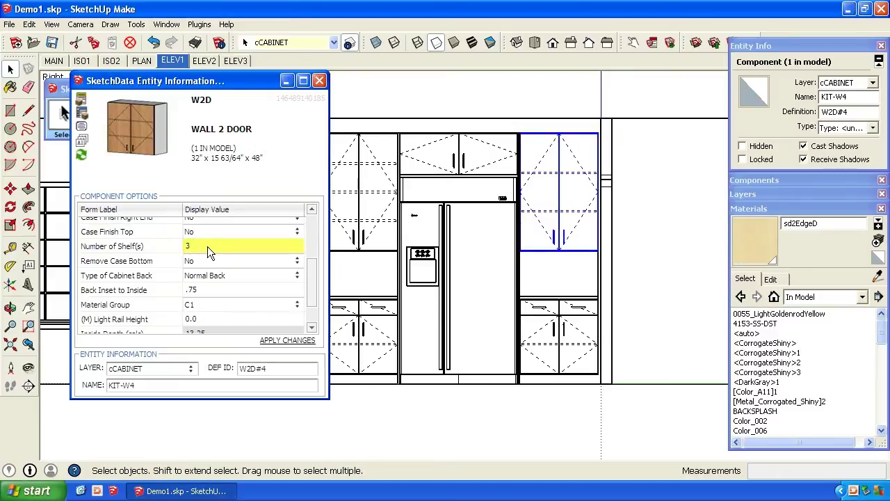
{"action": "left_click", "coordinate": [282, 342]}
{"action": "left_click", "coordinate": [320, 80]}
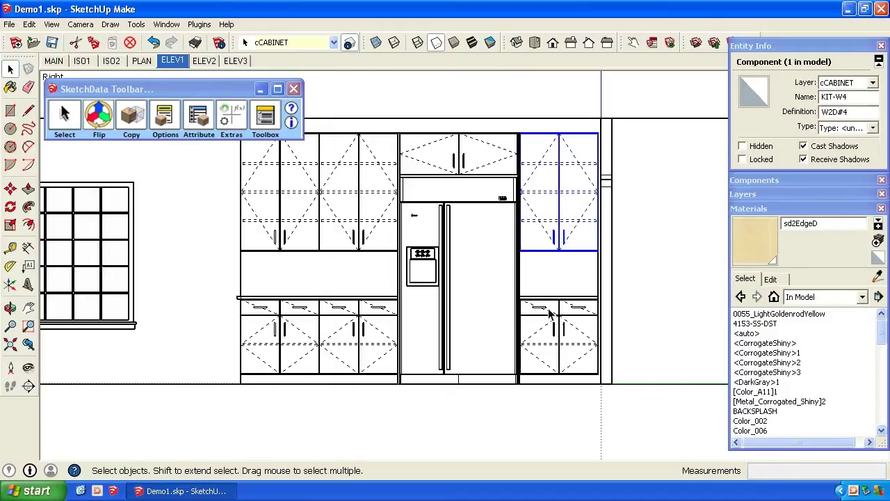
Step: Return to the MAIN scene in Shaded with Textures style and clear the selection
{"action": "left_click", "coordinate": [53, 61]}
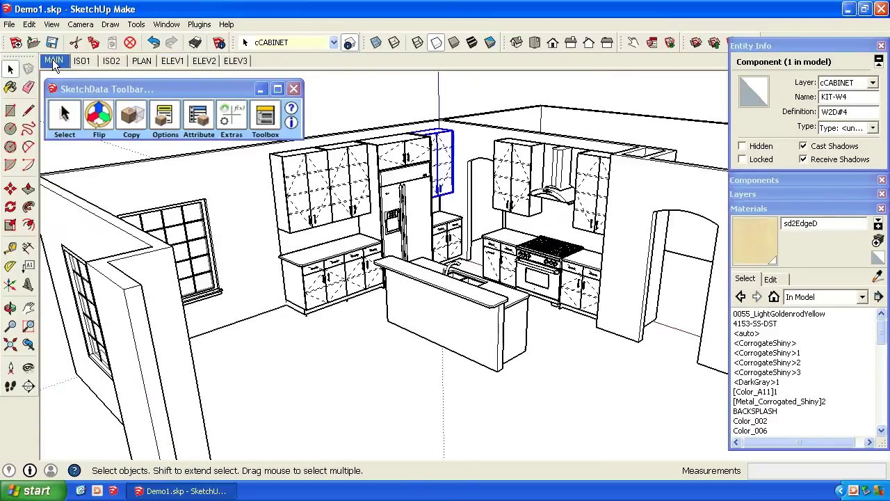
{"action": "left_click", "coordinate": [472, 43]}
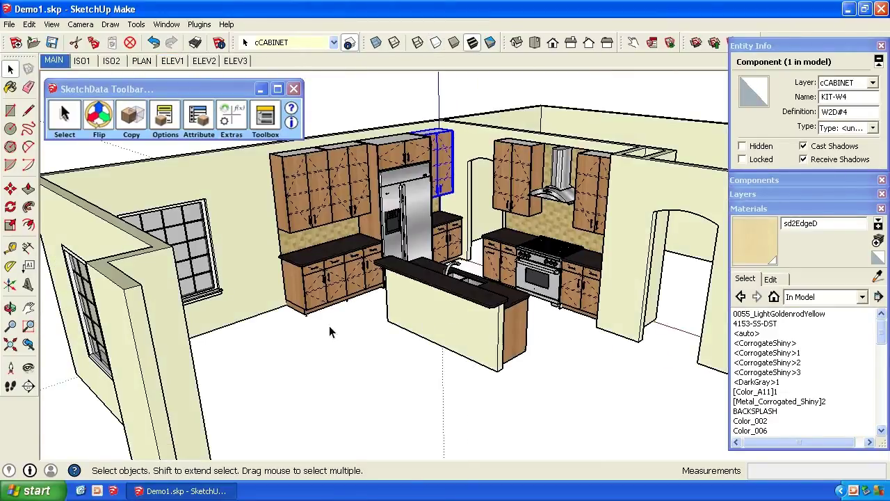
{"action": "left_click", "coordinate": [355, 347]}
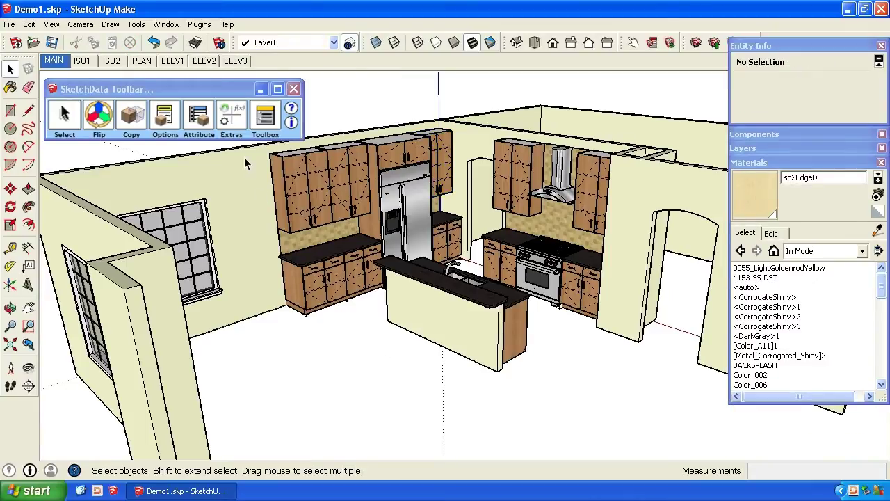
Step: Set ADRAWERTYPE to 2 and ADOORTYPE to 3 in Global Attributes, then redraw all cabinets
{"action": "left_click", "coordinate": [226, 113]}
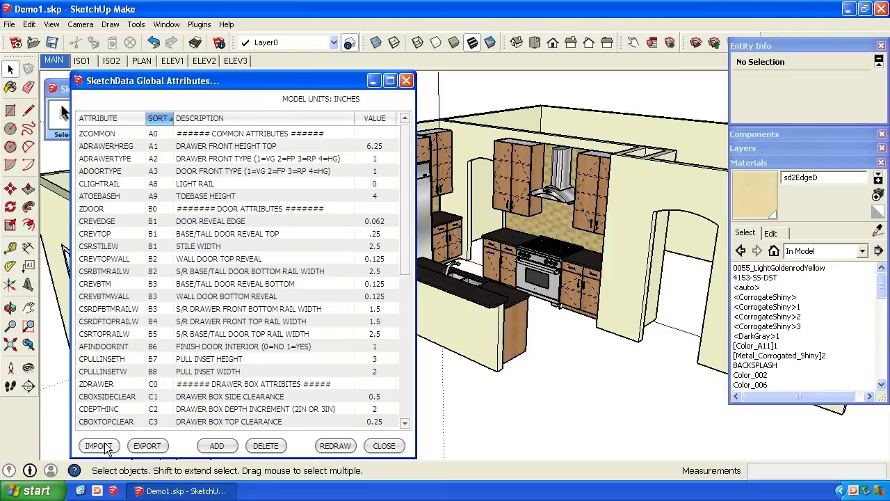
{"action": "left_click", "coordinate": [384, 161]}
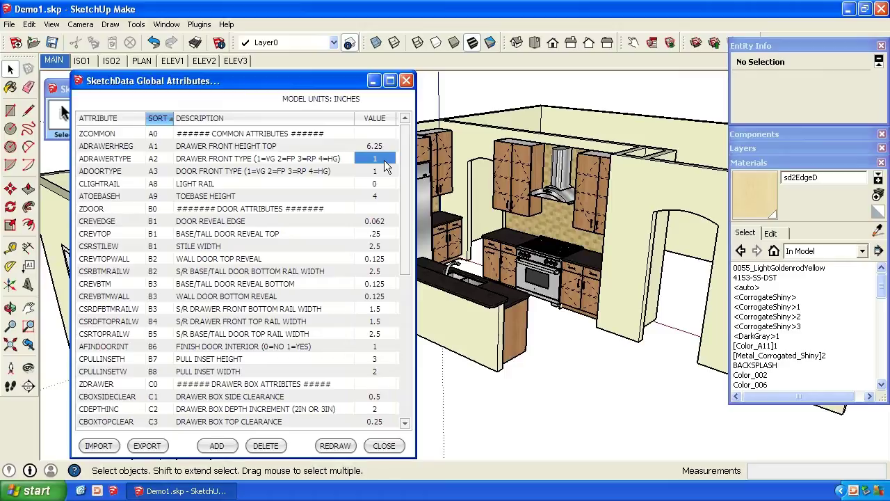
{"action": "left_click", "coordinate": [382, 174]}
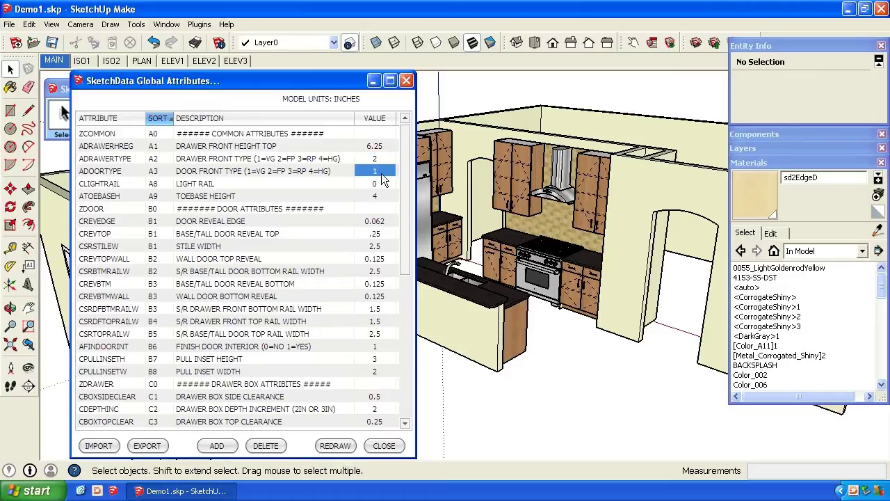
{"action": "type", "text": "3"}
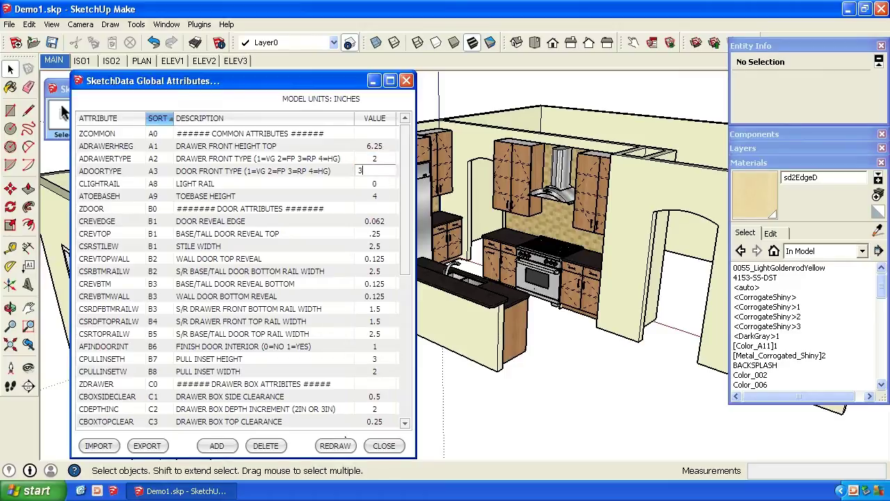
{"action": "left_click", "coordinate": [345, 447]}
{"action": "left_click", "coordinate": [233, 292]}
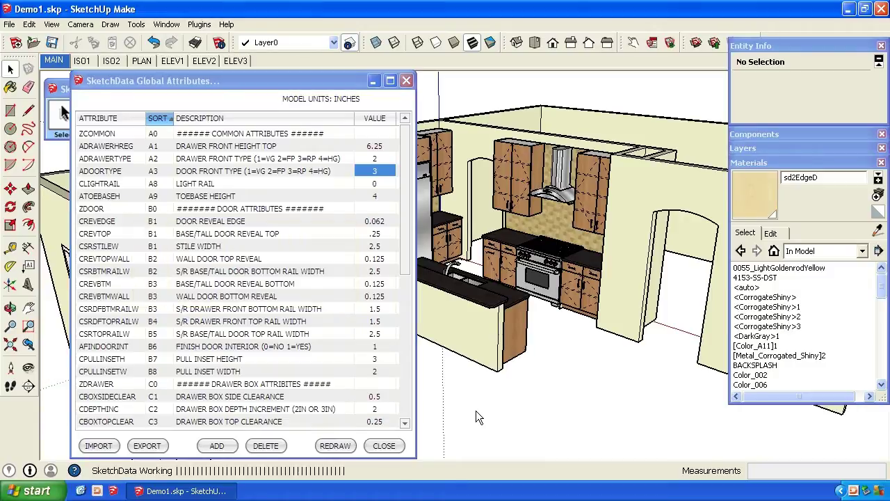
{"action": "left_click", "coordinate": [240, 289]}
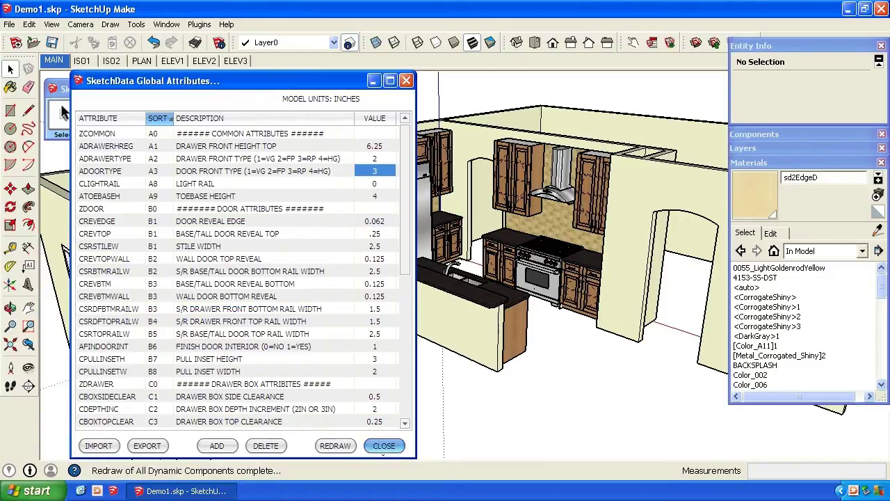
Step: Close the global attributes table and zoom in on the left wall cabinets
{"action": "left_click", "coordinate": [384, 445]}
{"action": "middle_click_drag", "start_coordinate": [339, 230], "coordinate": [341, 235]}
{"action": "scroll", "coordinate": [292, 230], "scroll_direction": "up", "scroll_amount": 6}
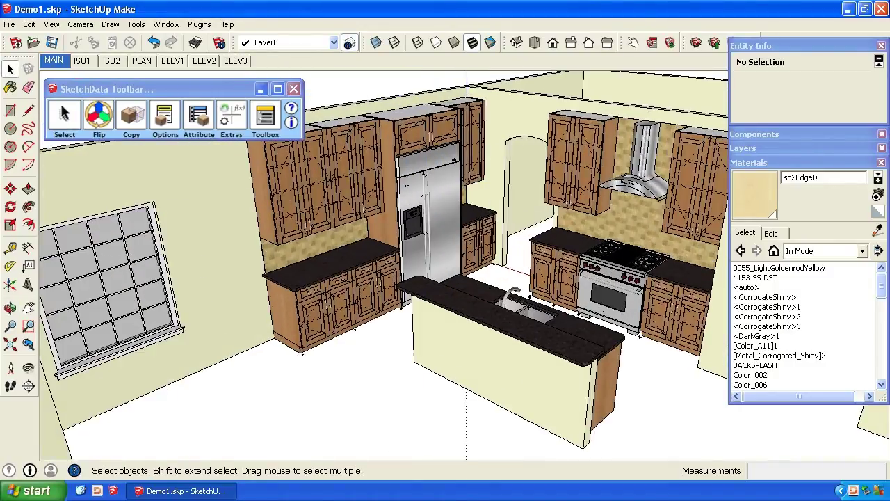
{"action": "scroll", "coordinate": [295, 244], "scroll_direction": "up", "scroll_amount": 10}
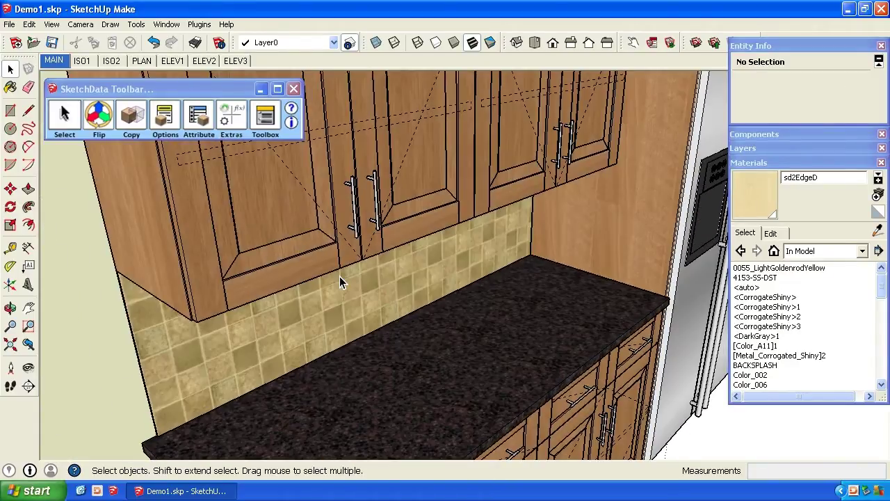
Step: Tape-measure the redrawn door rail width, then return to the MAIN scene
{"action": "key", "text": "t"}
{"action": "left_click", "coordinate": [337, 242]}
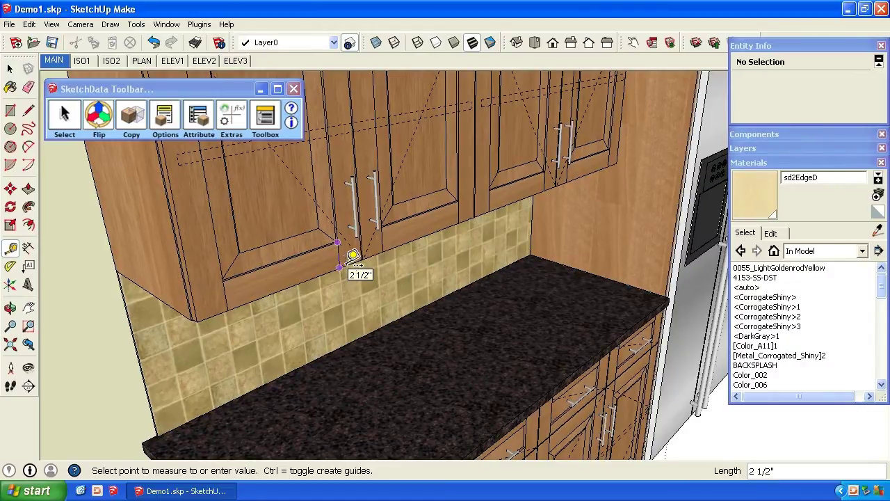
{"action": "left_click", "coordinate": [269, 257]}
{"action": "left_click", "coordinate": [223, 281]}
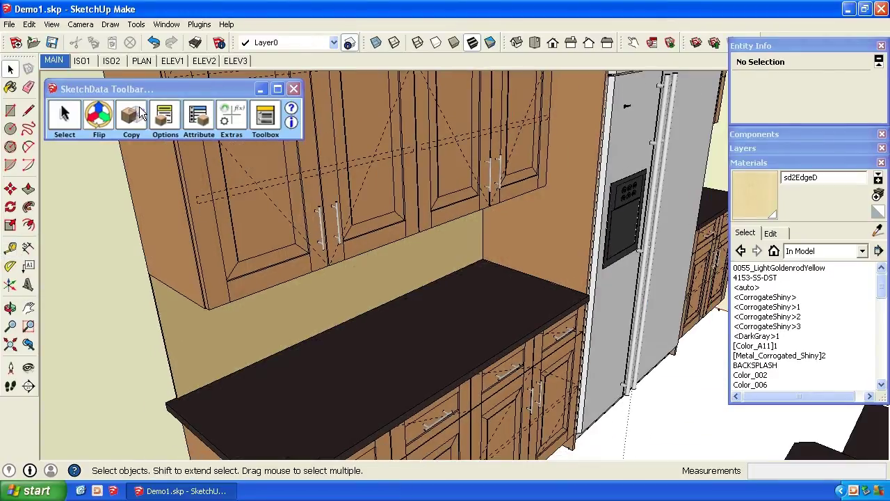
{"action": "left_click", "coordinate": [61, 64]}
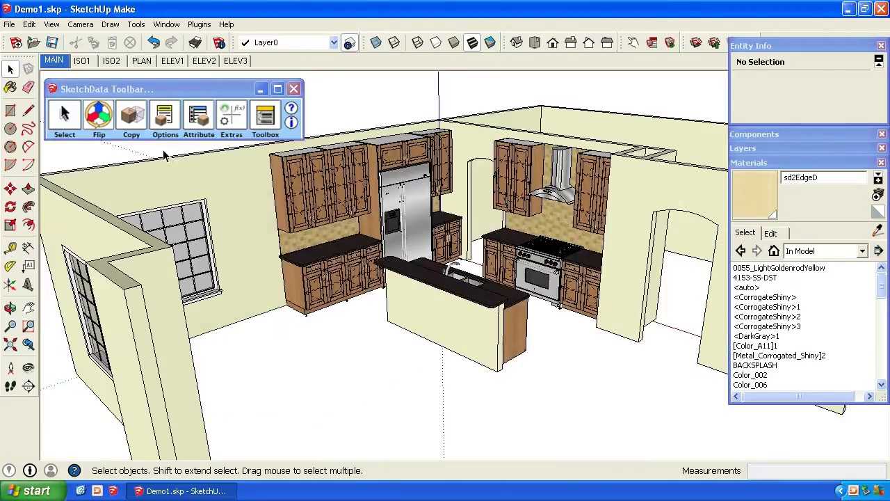
Step: Set the stile width, CSRBTMRAILW and CSRTOPRAILW to 3 in Global Attributes
{"action": "left_click", "coordinate": [230, 118]}
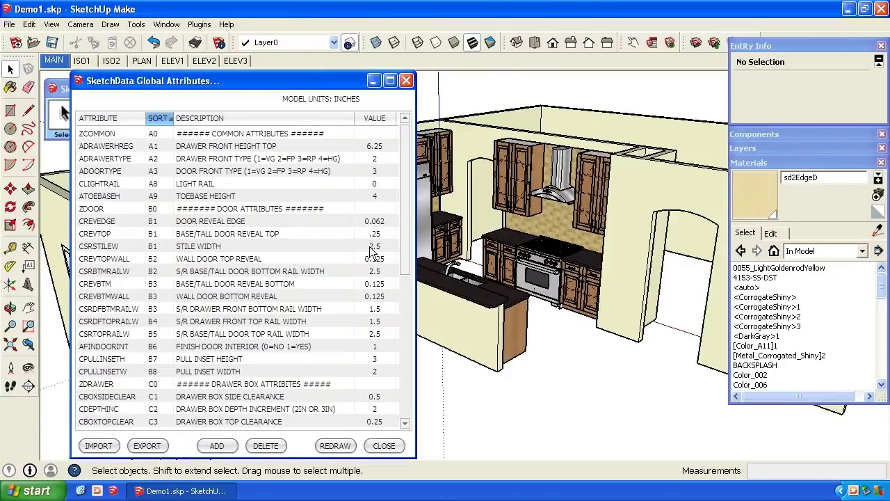
{"action": "double_click", "coordinate": [373, 247]}
{"action": "key", "text": "Return"}
{"action": "double_click", "coordinate": [383, 273]}
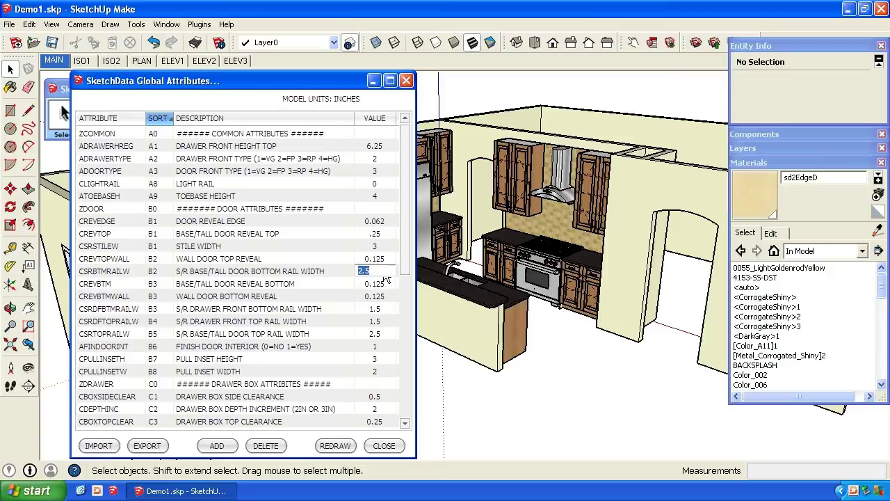
{"action": "type", "text": "3"}
{"action": "key", "text": "Return"}
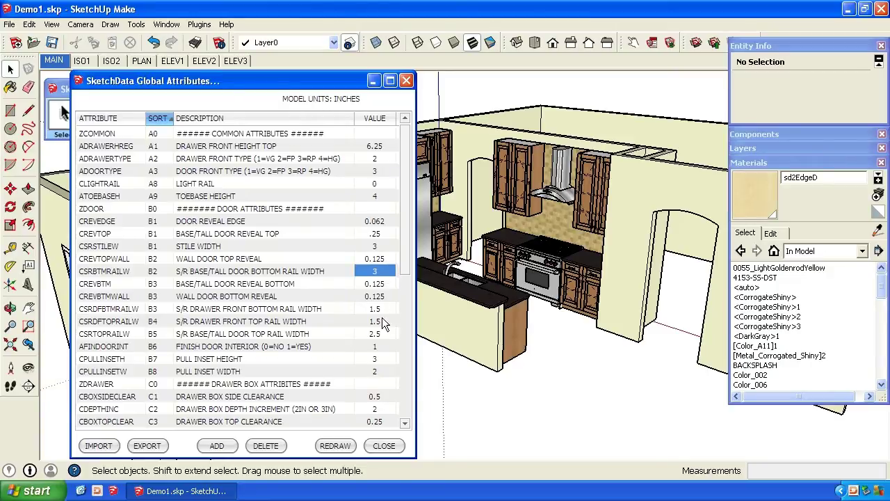
{"action": "double_click", "coordinate": [382, 334]}
{"action": "type", "text": "3"}
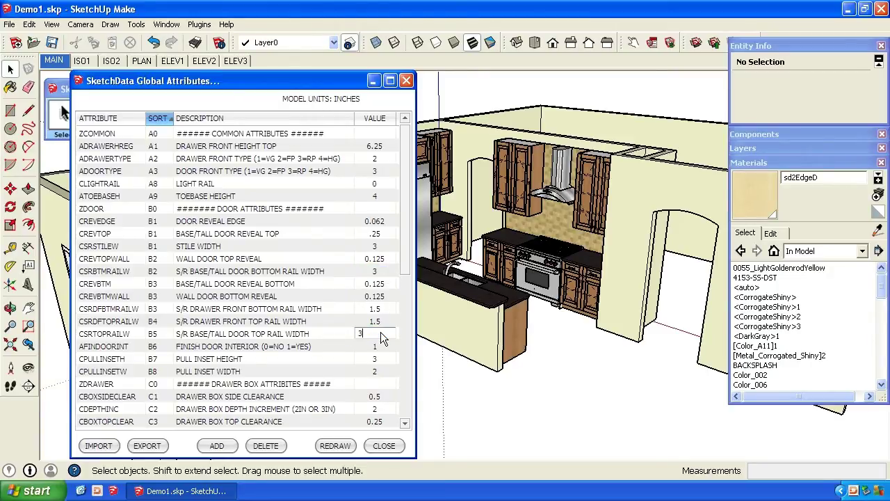
{"action": "key", "text": "Return"}
Step: Redraw all dynamic components and dismiss the completion message
{"action": "left_click", "coordinate": [335, 446]}
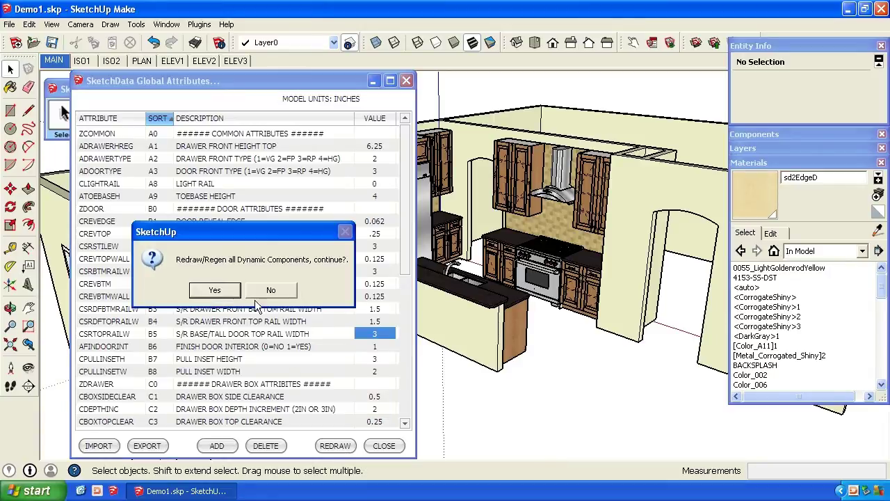
{"action": "left_click", "coordinate": [224, 287]}
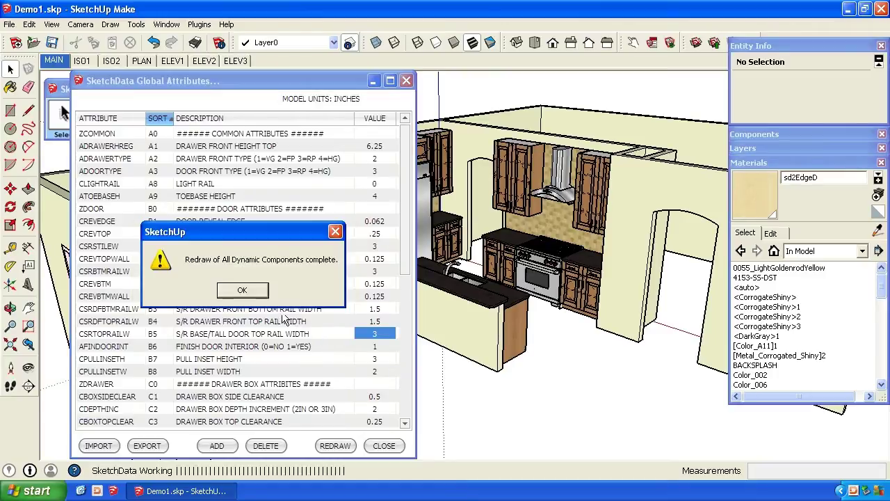
{"action": "left_click", "coordinate": [242, 291]}
Step: Close the global attributes list and zoom in on the wall cabinets
{"action": "left_click", "coordinate": [385, 446]}
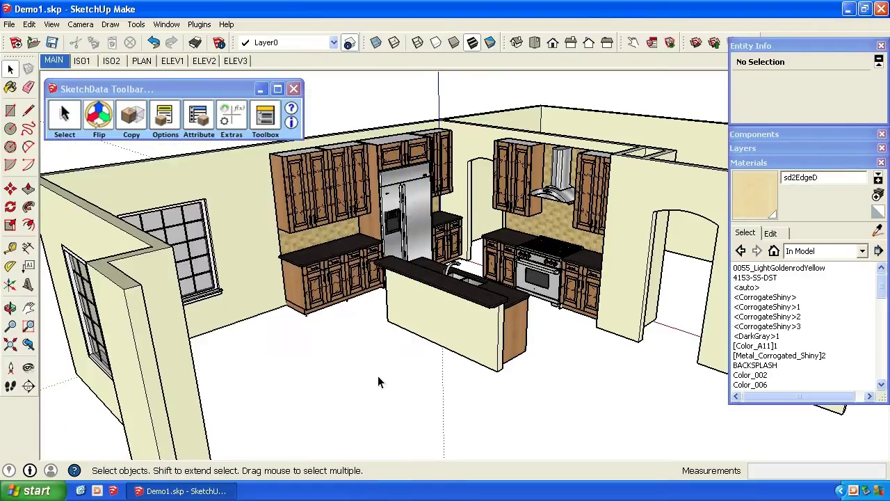
{"action": "middle_click_drag", "start_coordinate": [378, 375], "coordinate": [299, 264]}
{"action": "scroll", "coordinate": [289, 235], "scroll_direction": "up", "scroll_amount": 3}
{"action": "scroll", "coordinate": [289, 235], "scroll_direction": "up", "scroll_amount": 5}
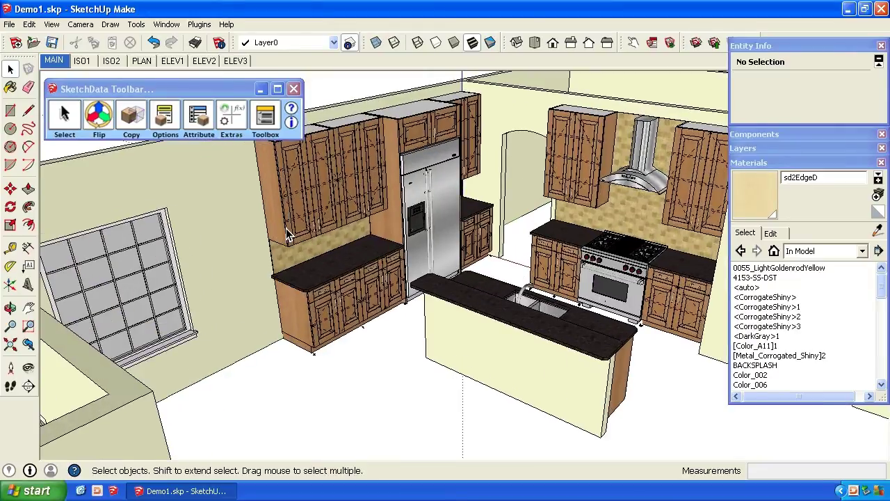
{"action": "scroll", "coordinate": [313, 245], "scroll_direction": "up", "scroll_amount": 2}
{"action": "scroll", "coordinate": [309, 278], "scroll_direction": "up", "scroll_amount": 2}
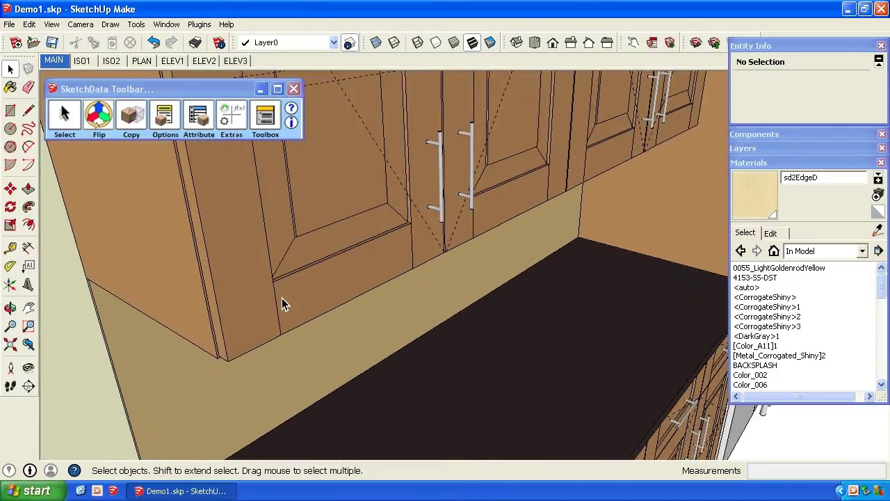
Step: Tape-measure the gap under the wall cabinet, then return to the MAIN scene
{"action": "key", "text": "t"}
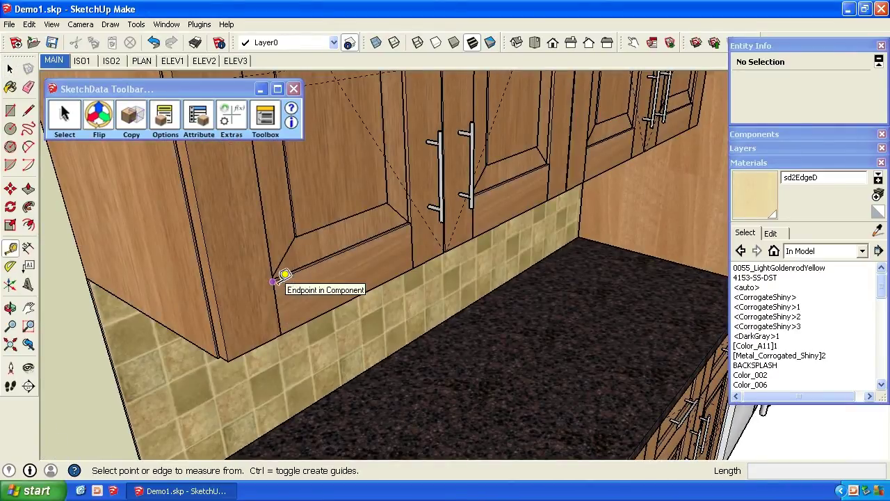
{"action": "left_click", "coordinate": [272, 281]}
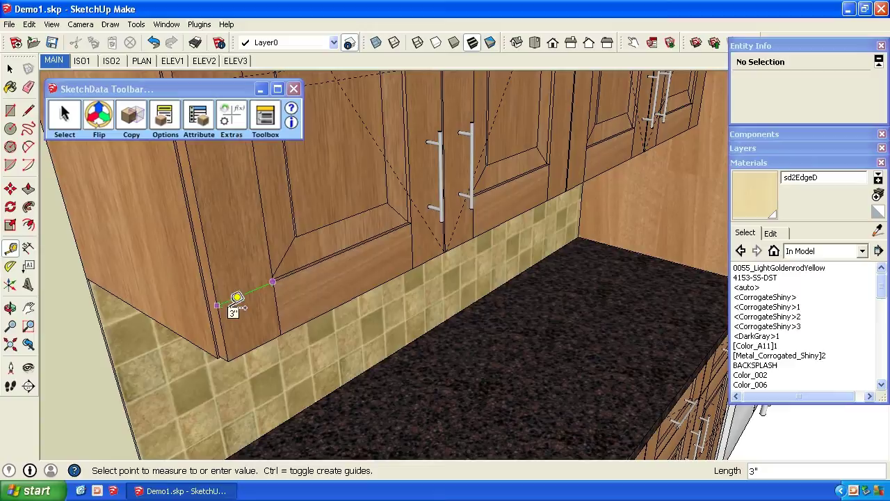
{"action": "key", "text": "space"}
{"action": "middle_click_drag", "start_coordinate": [230, 307], "coordinate": [209, 234]}
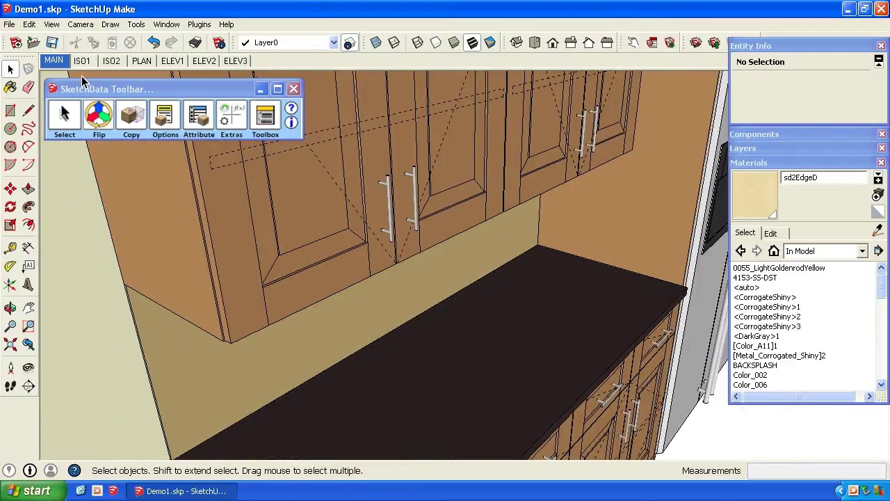
{"action": "left_click", "coordinate": [54, 62]}
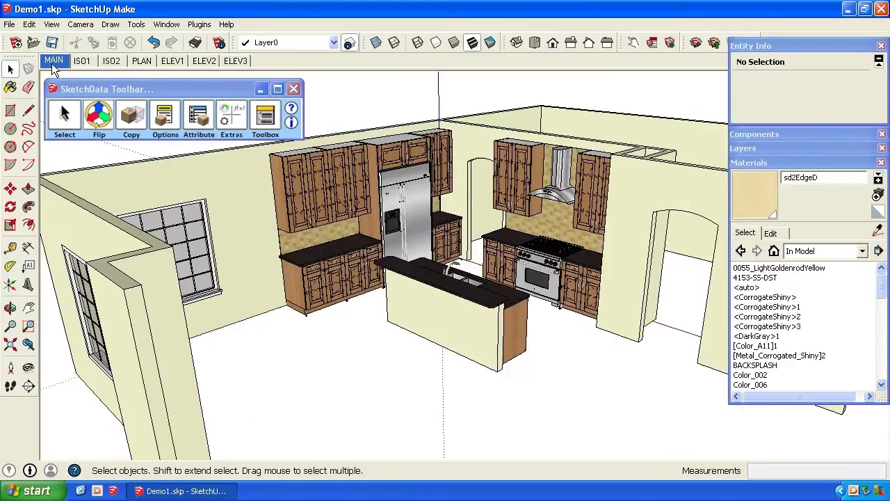
Step: Set the drawer and door front types to 1 and CLIGHTRAIL to 1.5
{"action": "left_click", "coordinate": [223, 114]}
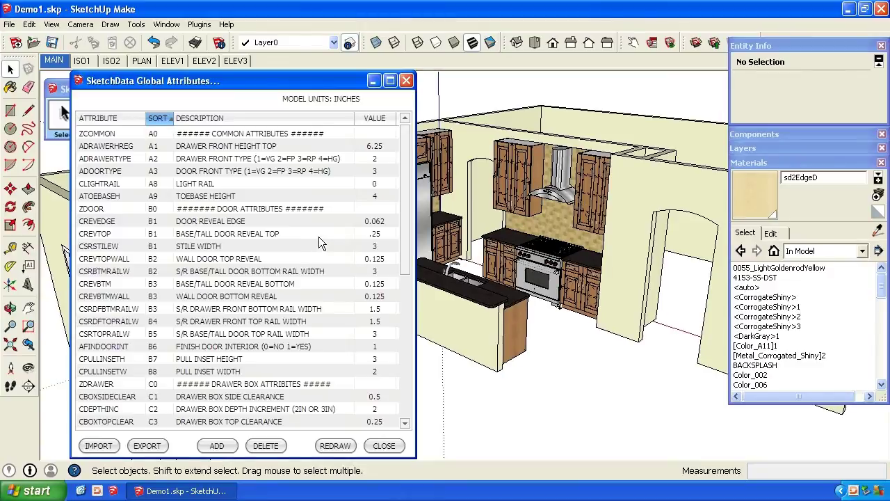
{"action": "double_click", "coordinate": [377, 159]}
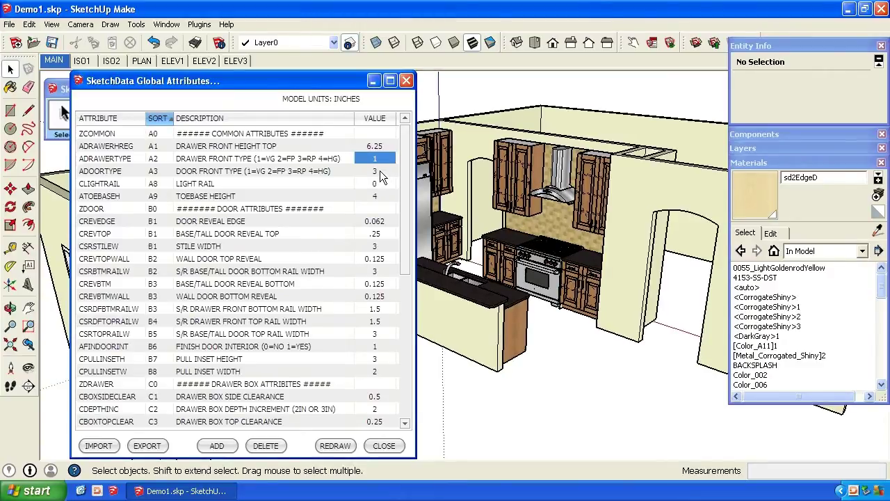
{"action": "type", "text": "1"}
{"action": "key", "text": "Tab"}
{"action": "type", "text": "1"}
{"action": "key", "text": "Tab"}
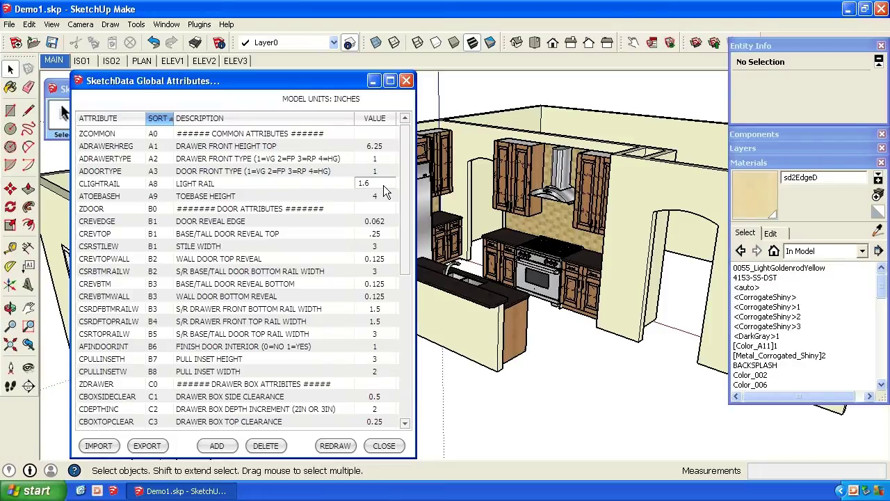
{"action": "type", "text": "1.5"}
{"action": "key", "text": "Return"}
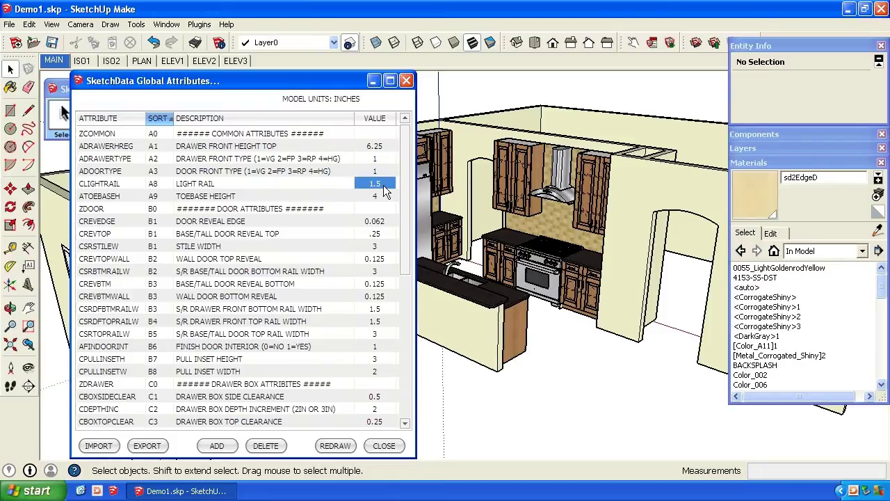
Step: Redraw all cabinets and dismiss the completion message
{"action": "left_click", "coordinate": [348, 448]}
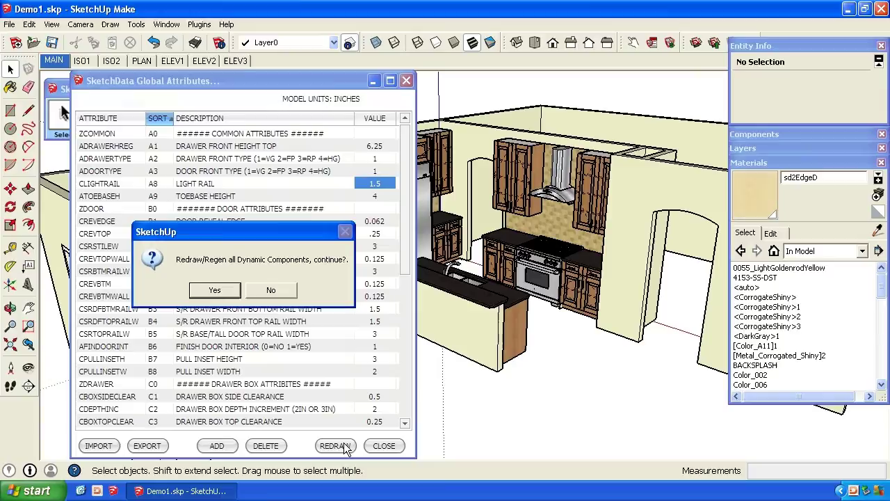
{"action": "left_click", "coordinate": [217, 291]}
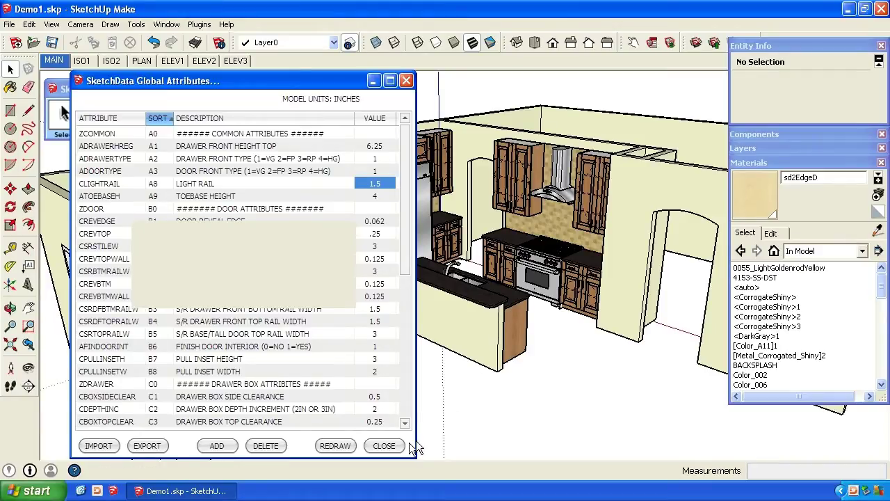
{"action": "left_click", "coordinate": [252, 294]}
Step: Close the attributes list and place a section plane on the left cabinet wall
{"action": "left_click", "coordinate": [381, 446]}
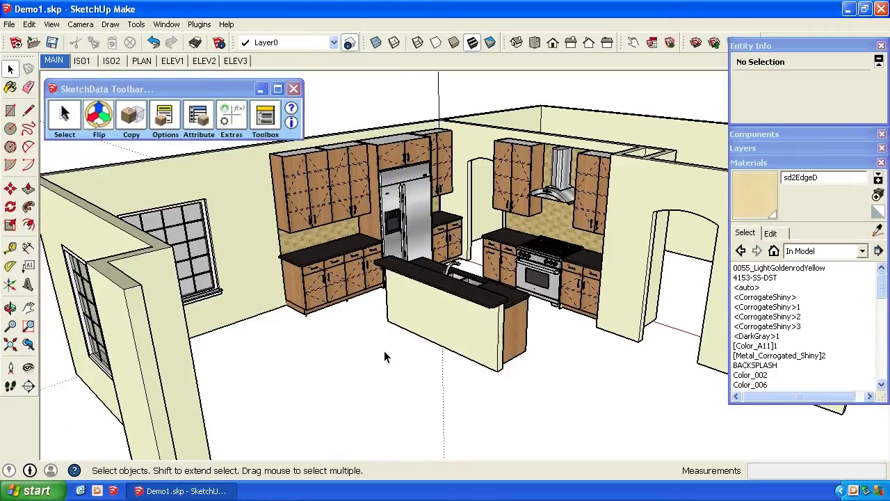
{"action": "middle_click_drag", "start_coordinate": [384, 351], "coordinate": [367, 336]}
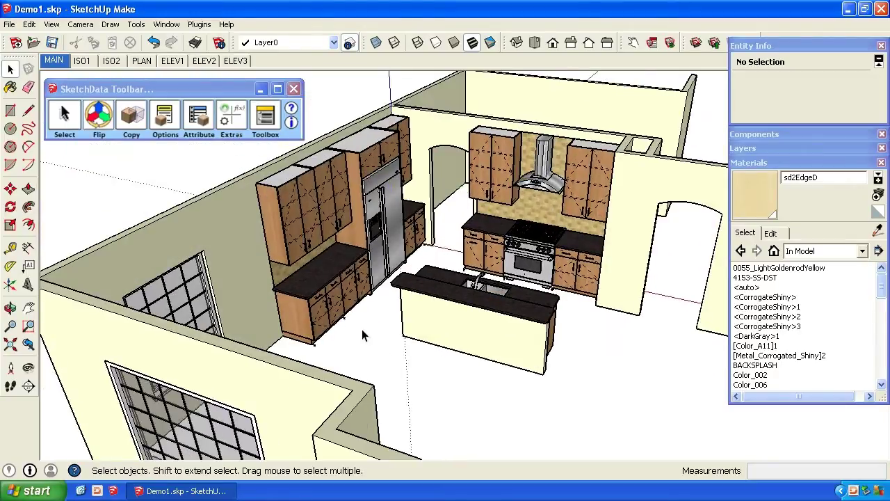
{"action": "left_click", "coordinate": [29, 390]}
{"action": "left_click", "coordinate": [274, 259]}
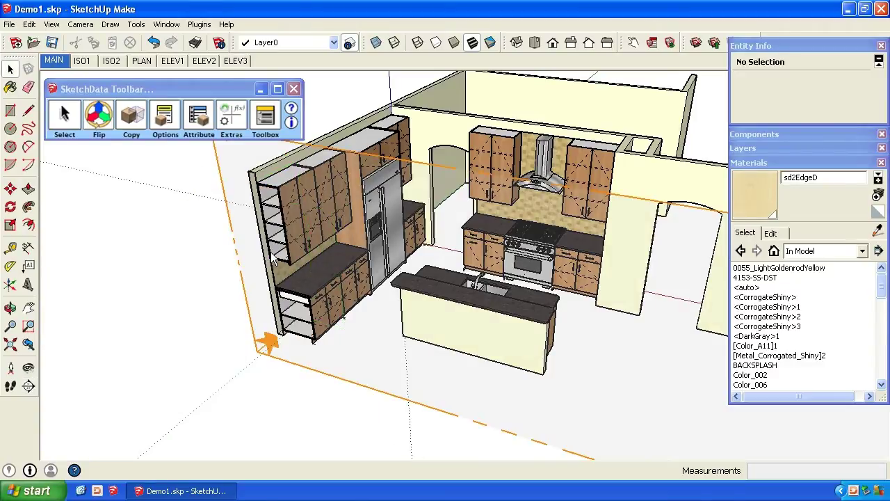
Step: Zoom in to inspect the cut cabinet interiors, then orbit back to a wide overview
{"action": "middle_click_drag", "start_coordinate": [274, 259], "coordinate": [313, 278]}
{"action": "scroll", "coordinate": [312, 279], "scroll_direction": "up", "scroll_amount": 2}
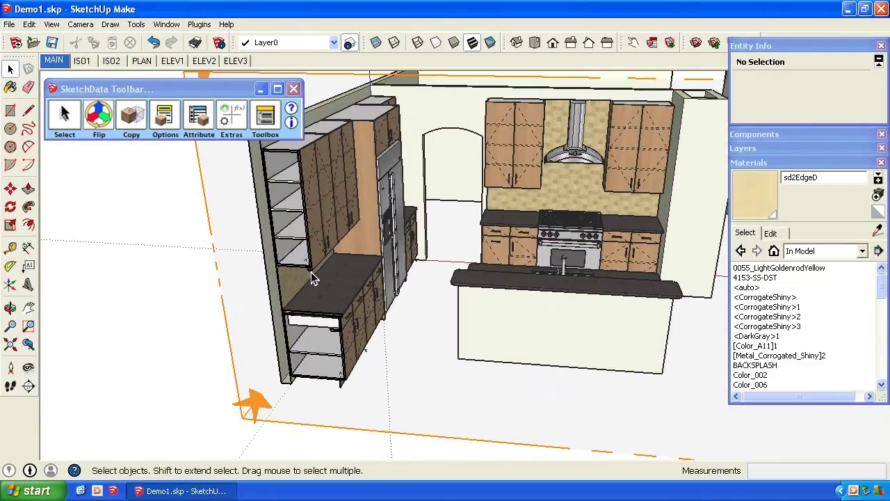
{"action": "scroll", "coordinate": [312, 278], "scroll_direction": "up", "scroll_amount": 6}
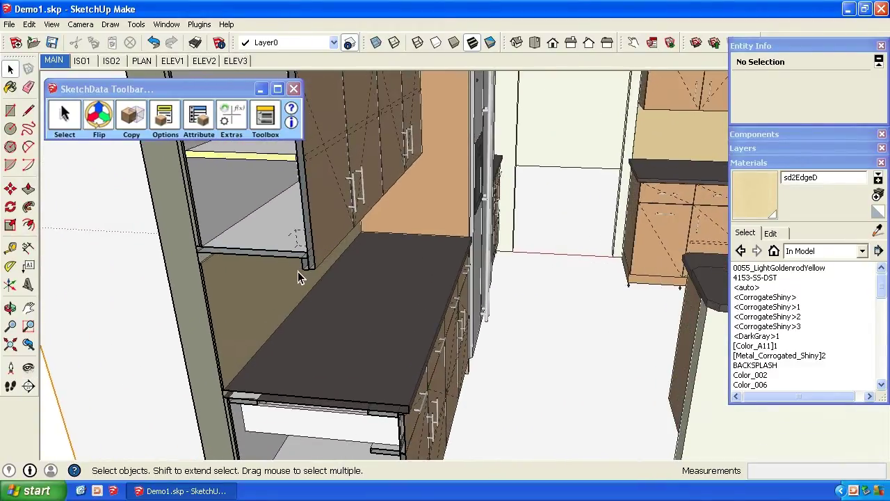
{"action": "scroll", "coordinate": [299, 271], "scroll_direction": "down", "scroll_amount": 8}
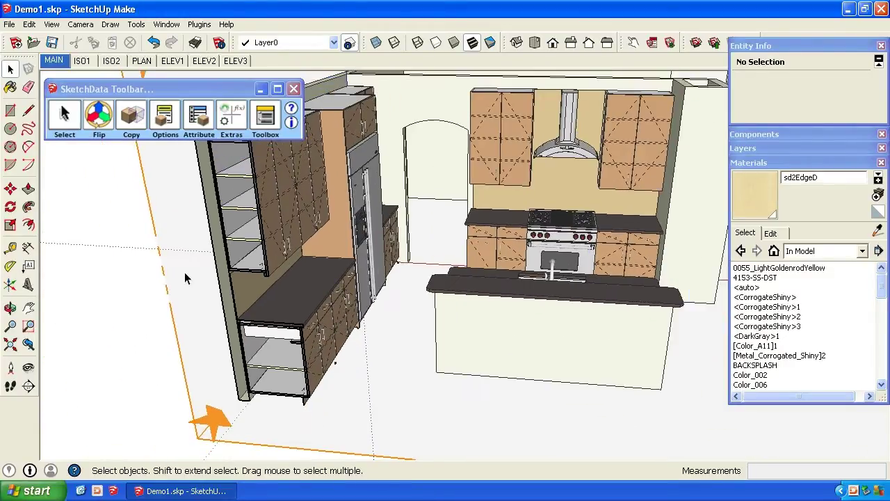
{"action": "left_click", "coordinate": [184, 272]}
{"action": "middle_click_drag", "start_coordinate": [184, 278], "coordinate": [259, 176]}
Step: Set KIT-W1's Case Finish Top to Yes, apply it, and zoom in on the cabinet top
{"action": "left_click", "coordinate": [259, 176]}
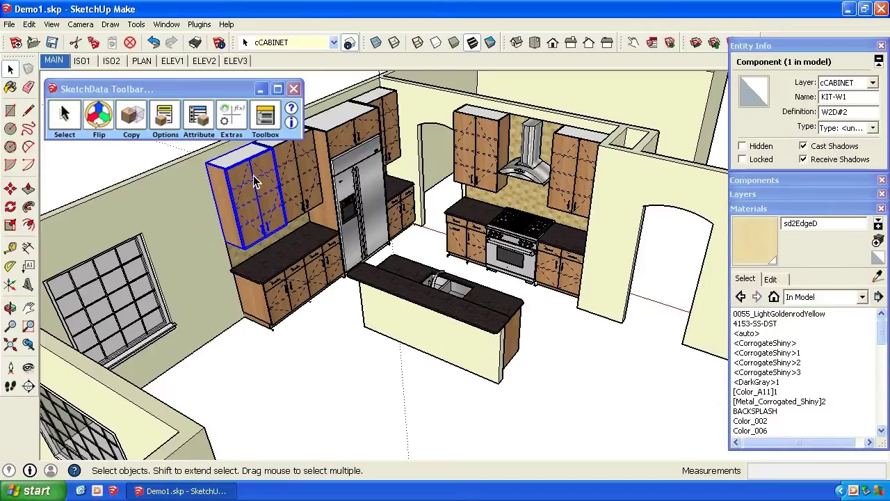
{"action": "left_click", "coordinate": [653, 42]}
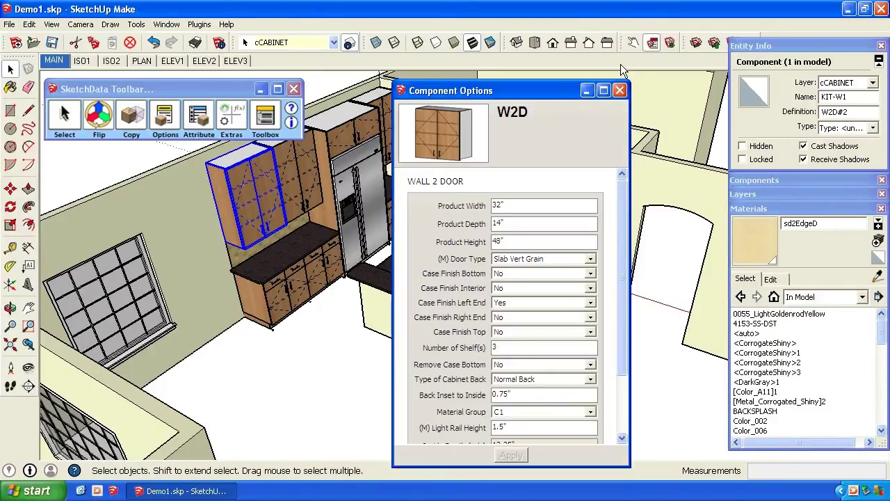
{"action": "left_click", "coordinate": [590, 331]}
{"action": "left_click", "coordinate": [518, 348]}
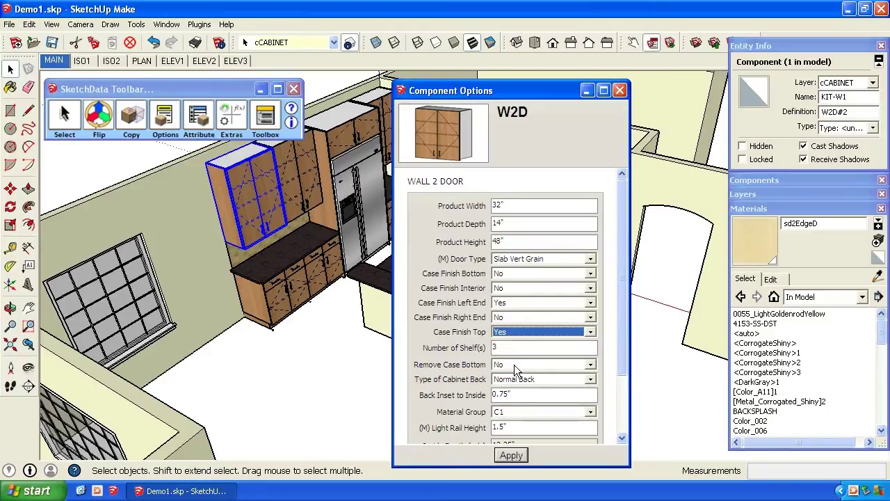
{"action": "left_click", "coordinate": [512, 455]}
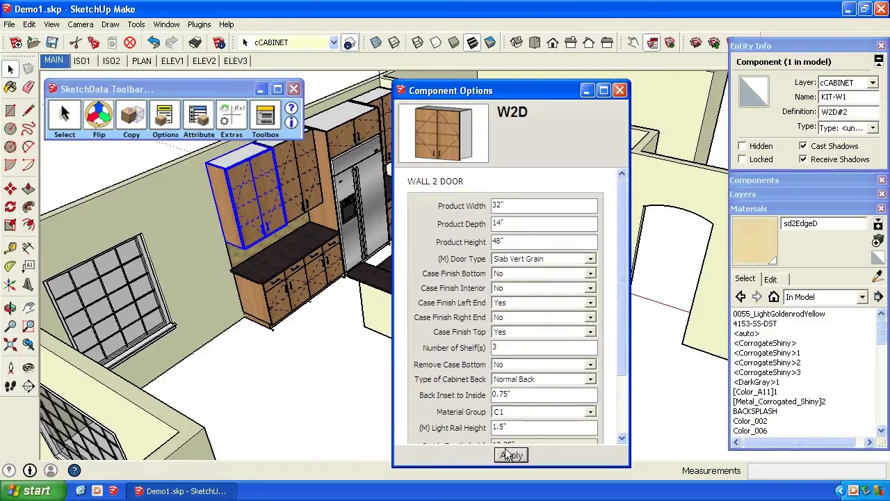
{"action": "left_click", "coordinate": [620, 90]}
{"action": "middle_click_drag", "start_coordinate": [334, 182], "coordinate": [230, 240]}
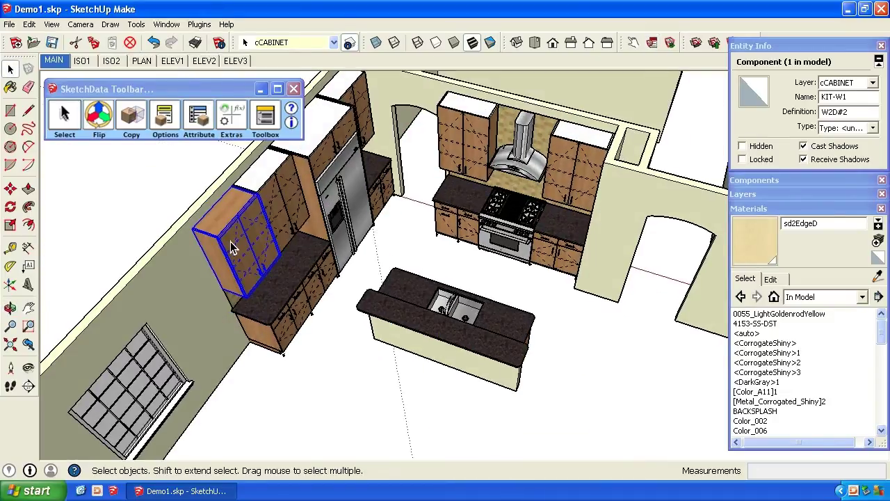
{"action": "scroll", "coordinate": [217, 233], "scroll_direction": "up", "scroll_amount": 2}
{"action": "scroll", "coordinate": [215, 237], "scroll_direction": "up", "scroll_amount": 6}
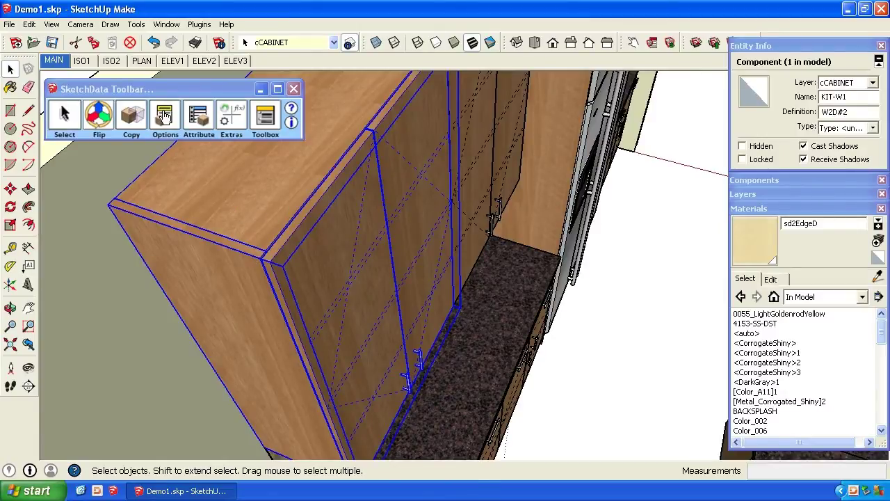
Step: Set KIT-W1's Case Finish Top back to No in SketchData options and apply
{"action": "left_click", "coordinate": [165, 116]}
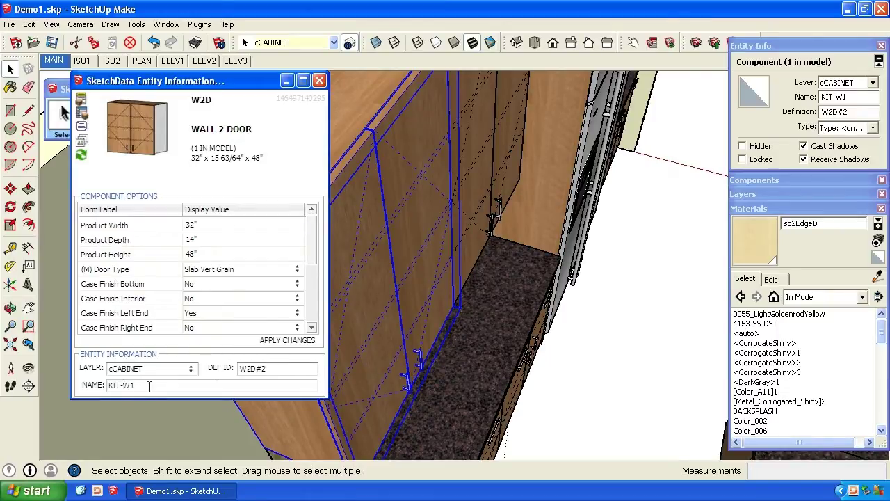
{"action": "left_click_drag", "start_coordinate": [311, 251], "coordinate": [314, 284]}
{"action": "left_click", "coordinate": [297, 255]}
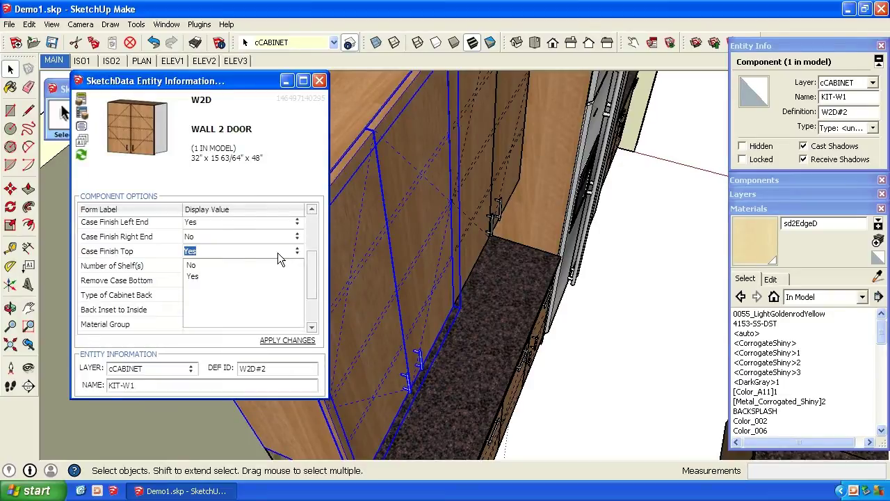
{"action": "left_click", "coordinate": [230, 265]}
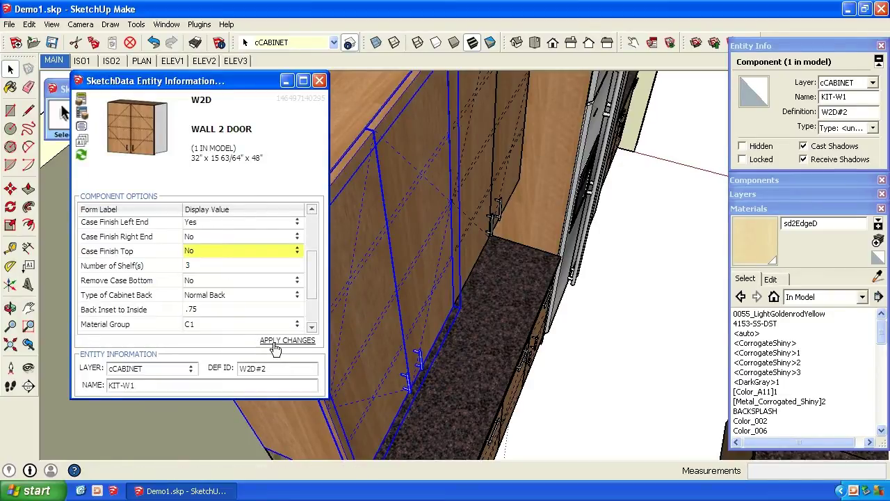
{"action": "left_click", "coordinate": [319, 80]}
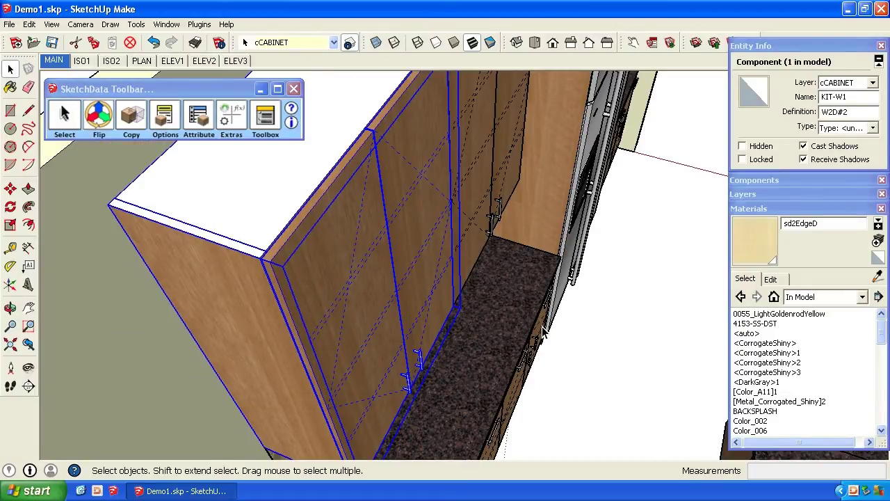
Step: Return to the MAIN kitchen scene, clear the selection, and browse the In Model materials list
{"action": "left_click", "coordinate": [54, 61]}
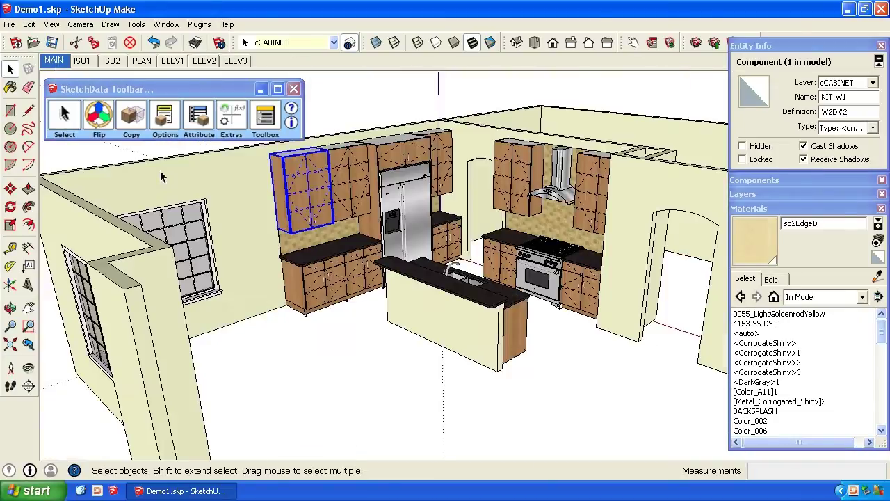
{"action": "left_click", "coordinate": [376, 327]}
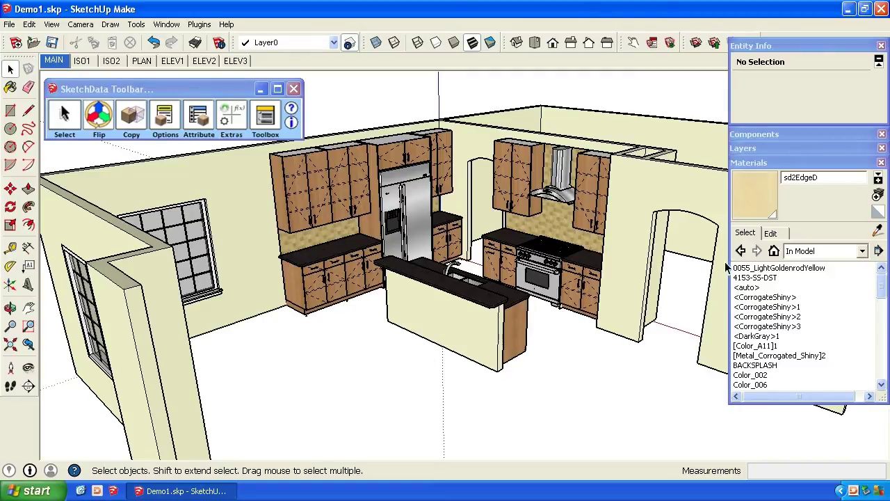
{"action": "left_click", "coordinate": [774, 251]}
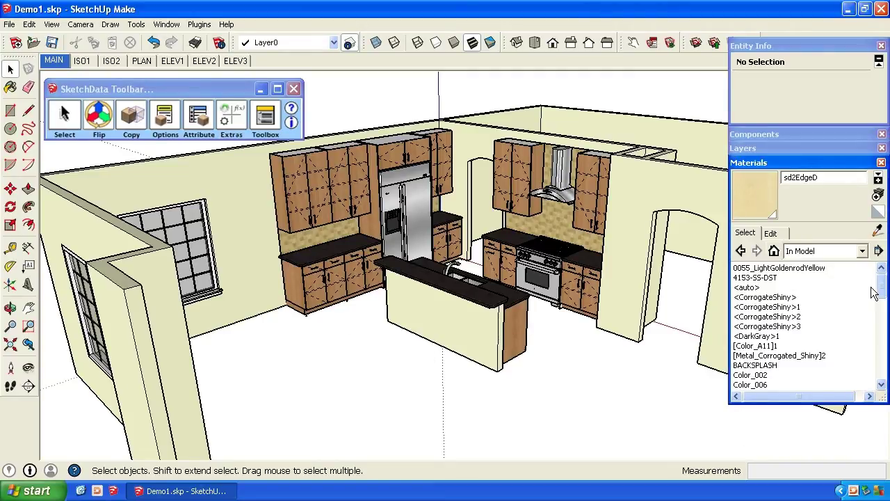
{"action": "left_click_drag", "start_coordinate": [883, 284], "coordinate": [882, 351]}
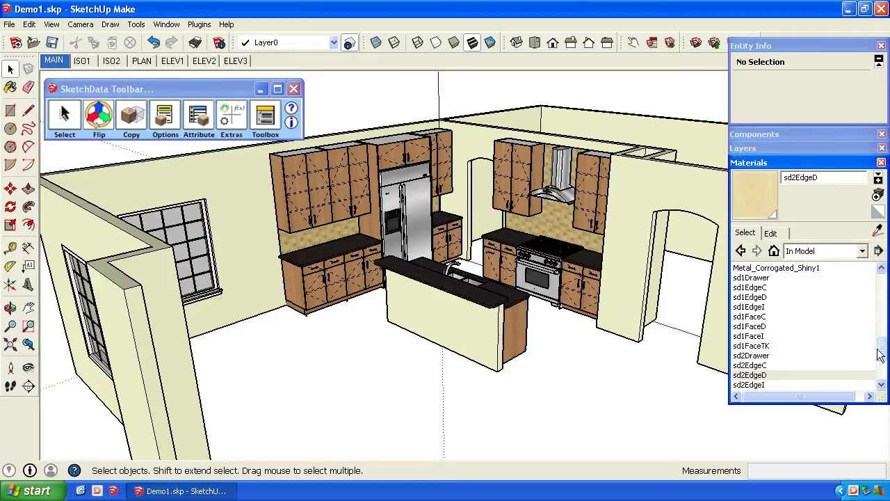
{"action": "left_click_drag", "start_coordinate": [881, 351], "coordinate": [881, 368]}
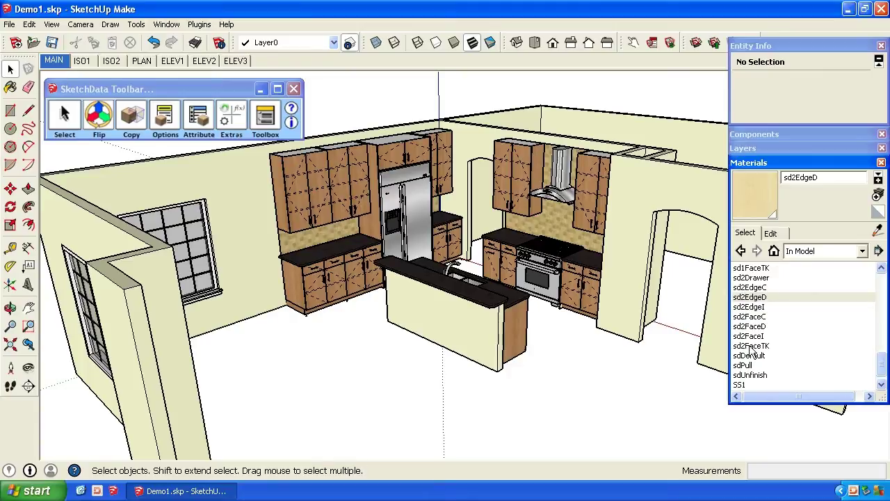
Step: Set wall cabinet KIT-W2, left of the refrigerator, to Material Group C2
{"action": "left_click", "coordinate": [351, 201]}
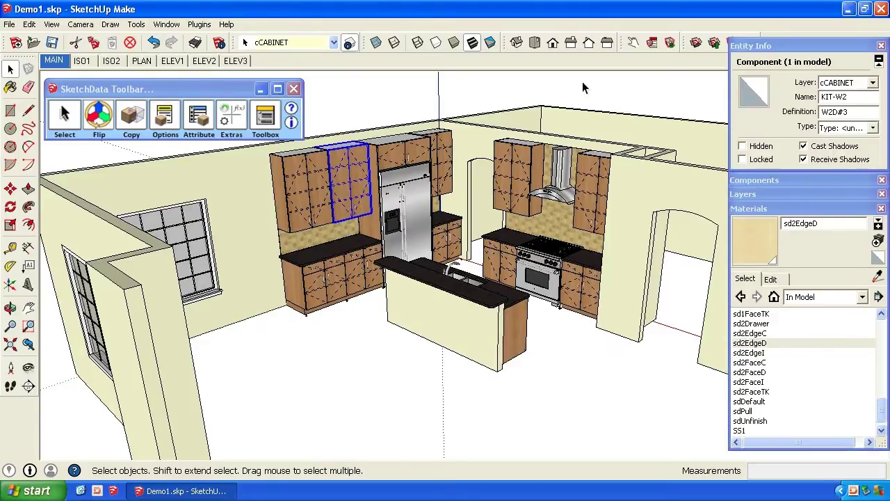
{"action": "left_click", "coordinate": [652, 43]}
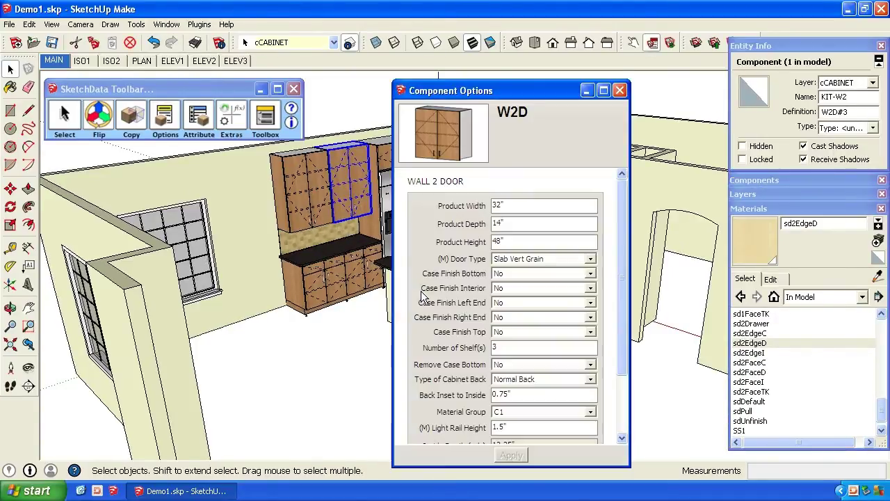
{"action": "left_click", "coordinate": [590, 412]}
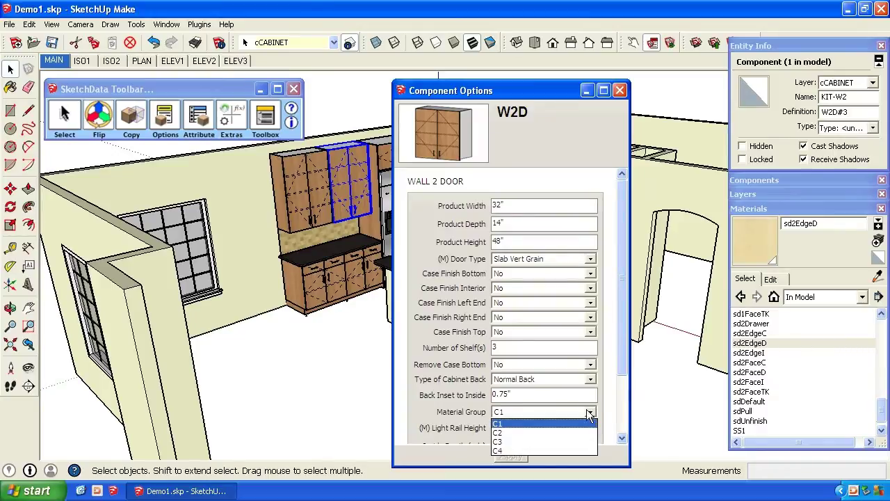
{"action": "left_click", "coordinate": [512, 432]}
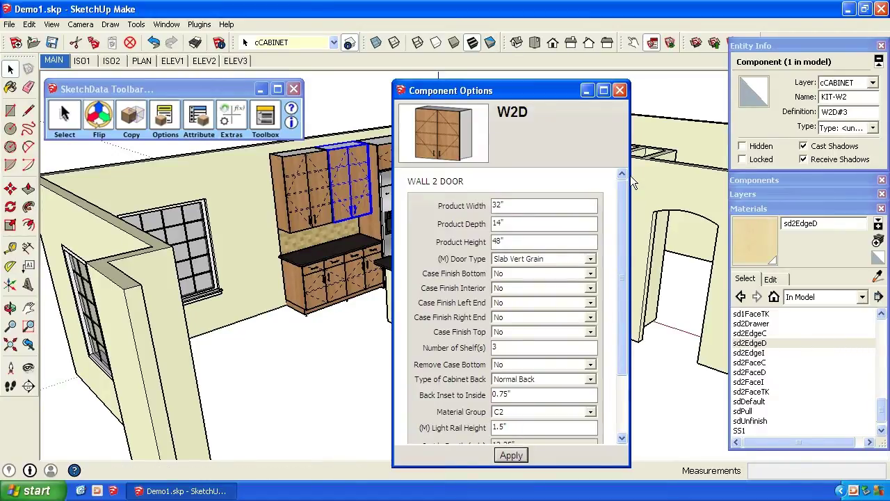
{"action": "left_click", "coordinate": [622, 90]}
Step: Apply Material Group C2 to base cabinet KIT-B5 beside the range
{"action": "left_click", "coordinate": [498, 305]}
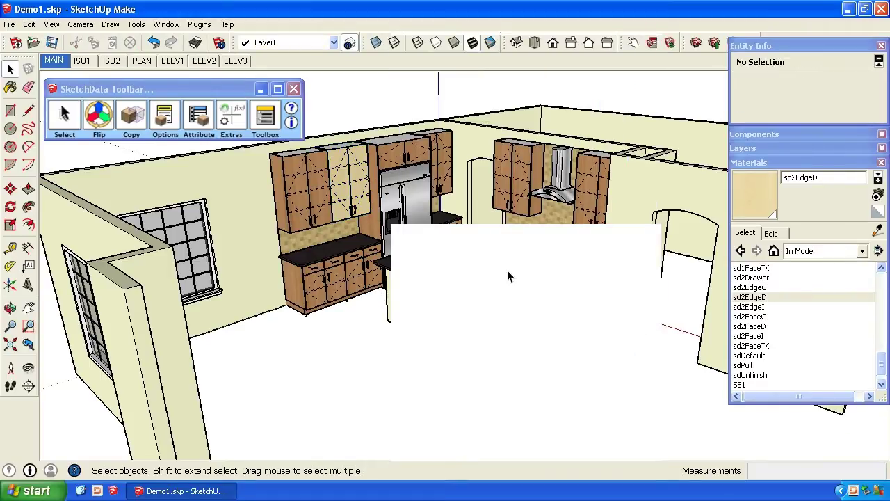
{"action": "left_click", "coordinate": [507, 270]}
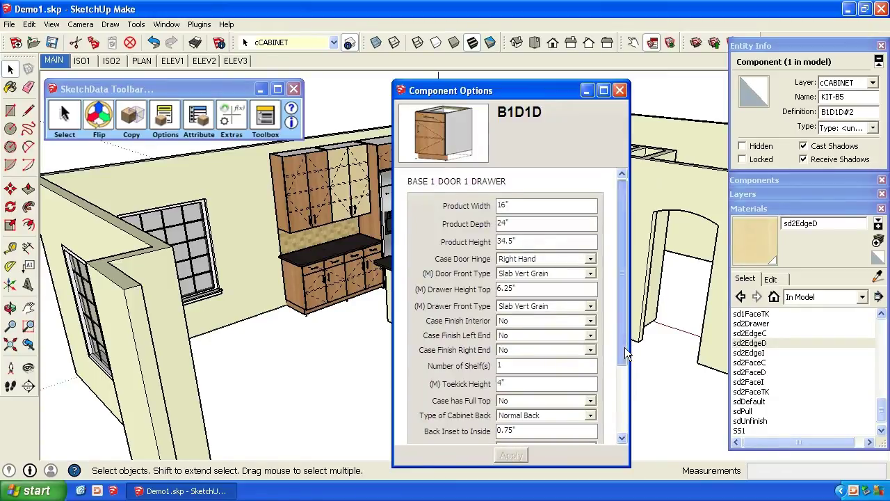
{"action": "left_click_drag", "start_coordinate": [623, 346], "coordinate": [621, 391]}
{"action": "left_click", "coordinate": [591, 385]}
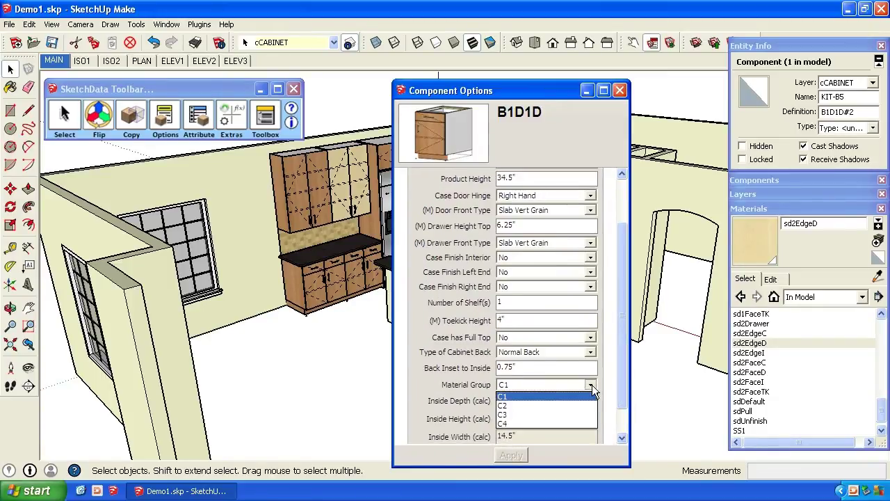
{"action": "left_click", "coordinate": [512, 402]}
{"action": "left_click", "coordinate": [511, 455]}
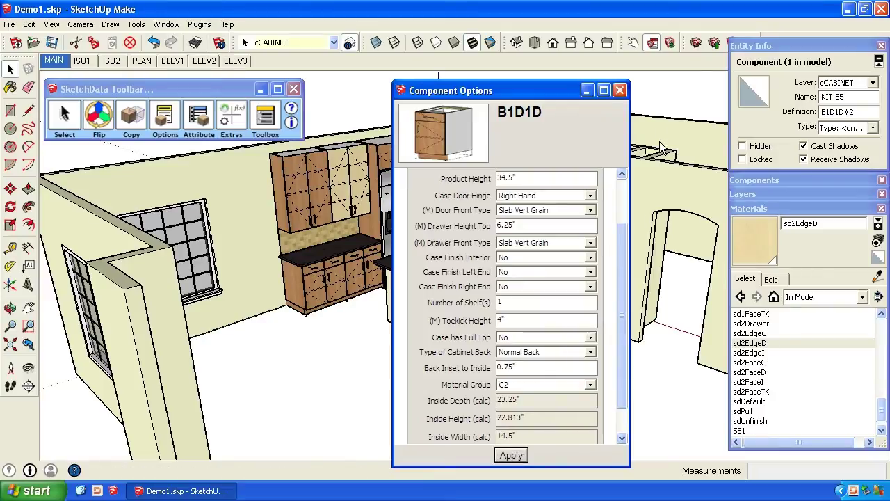
{"action": "left_click", "coordinate": [620, 91]}
{"action": "left_click", "coordinate": [407, 358]}
{"action": "middle_click_drag", "start_coordinate": [411, 339], "coordinate": [376, 362]}
Step: View the ELEV1, ELEV2 and ELEV3 elevations, then go back to the MAIN 3-D scene
{"action": "left_click", "coordinate": [168, 61]}
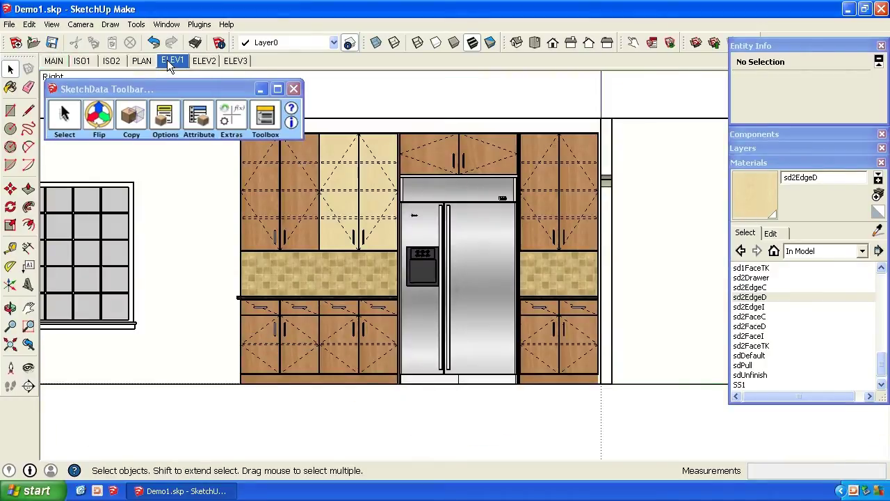
{"action": "left_click", "coordinate": [206, 61]}
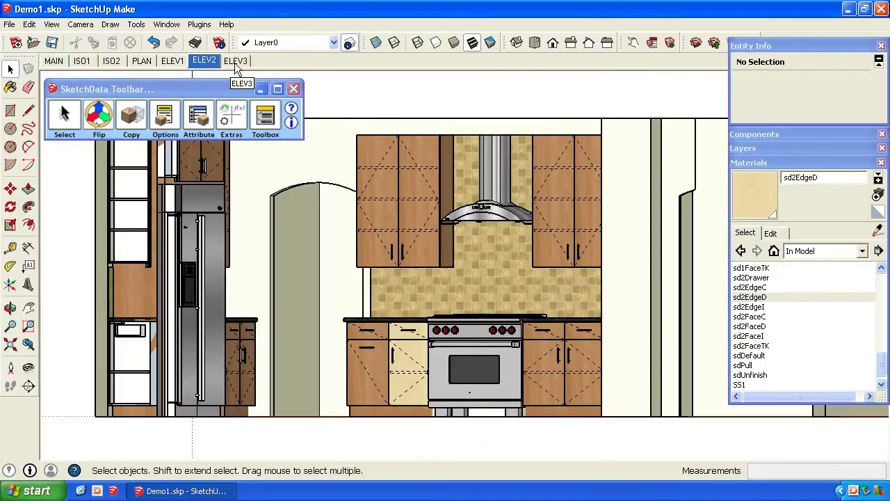
{"action": "left_click", "coordinate": [237, 62]}
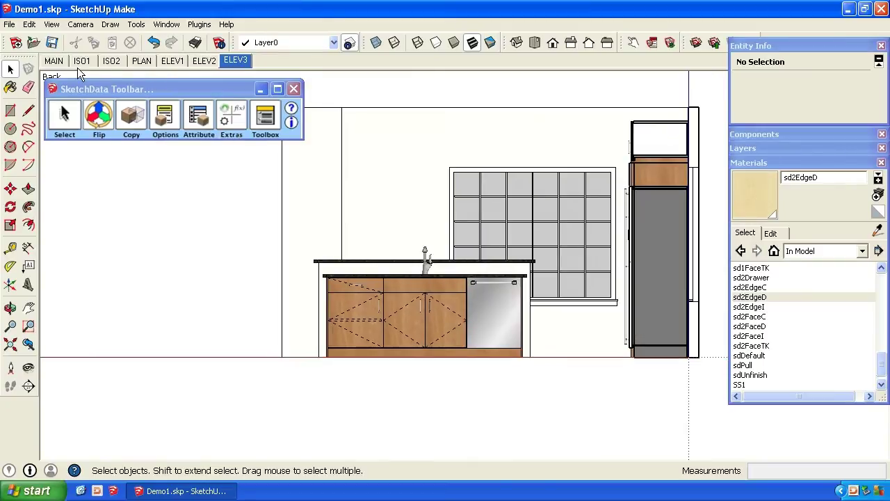
{"action": "left_click", "coordinate": [57, 62]}
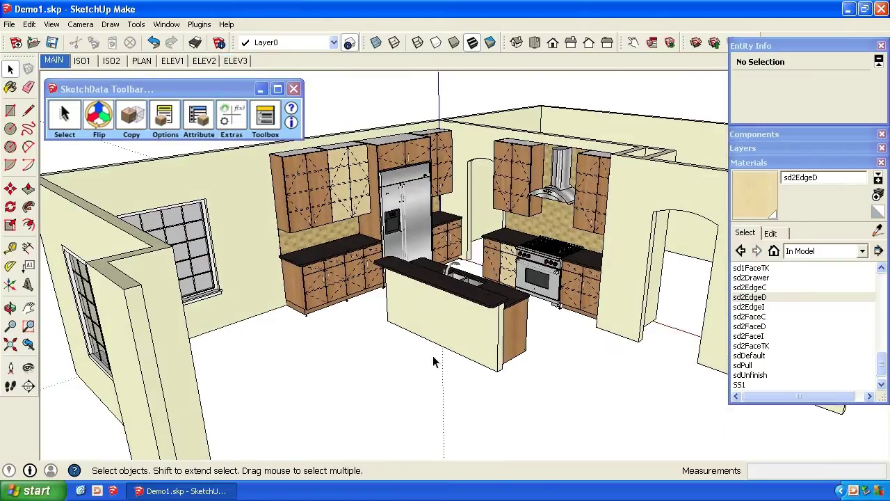